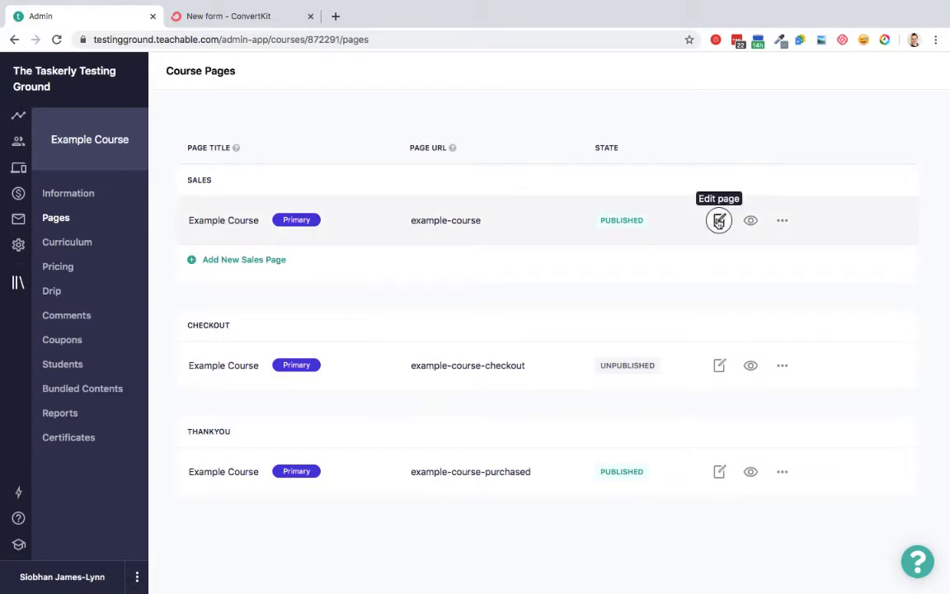
Open the Example Course sales page for editing and hide its Pricing block
left_click(719, 220)
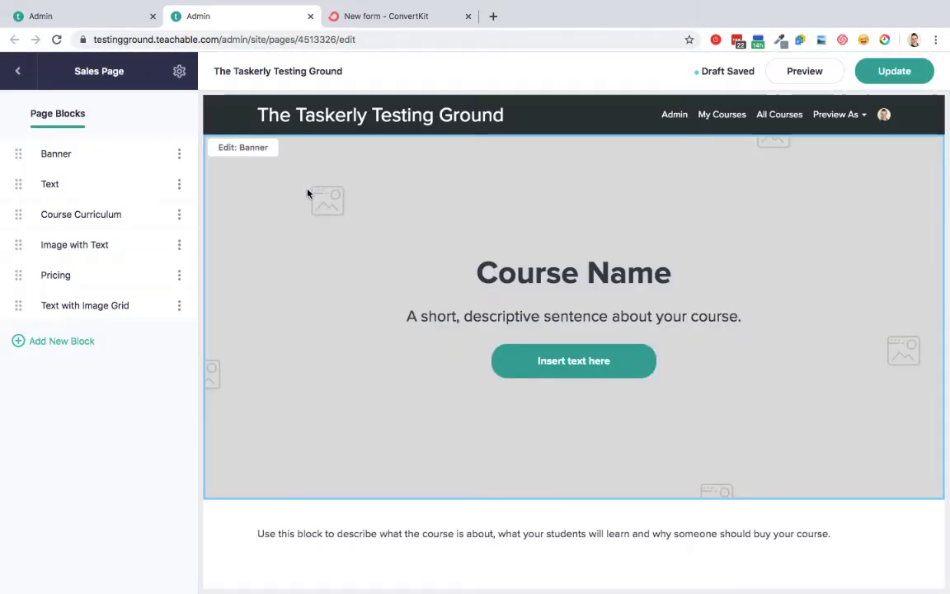
scroll(360, 236, "down", 10)
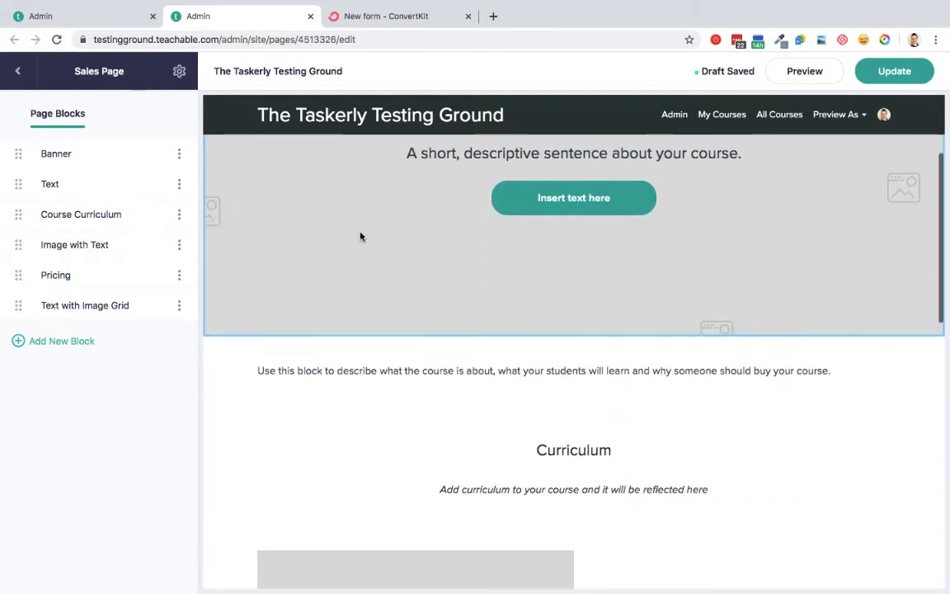
scroll(359, 237, "down", 2)
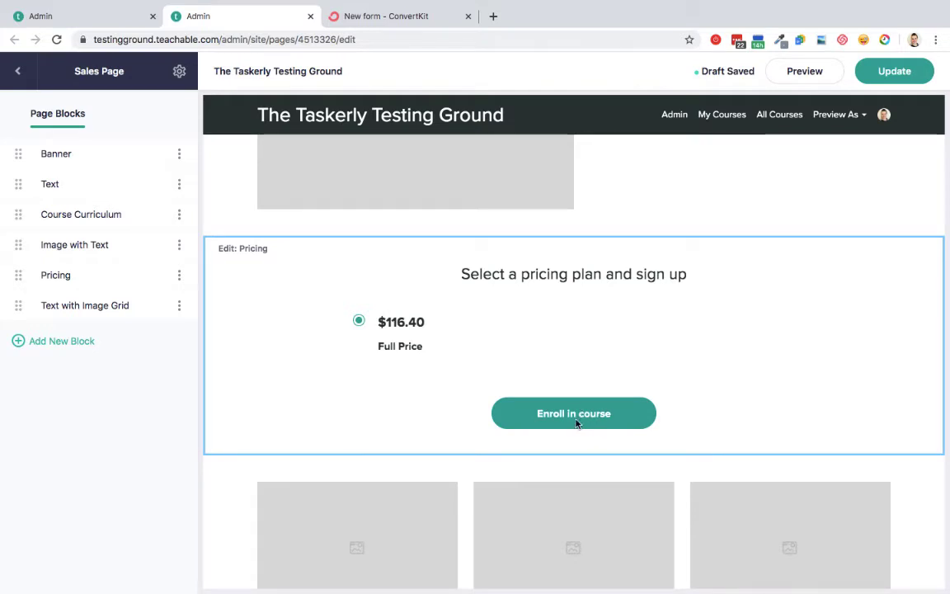
left_click(179, 276)
left_click(154, 358)
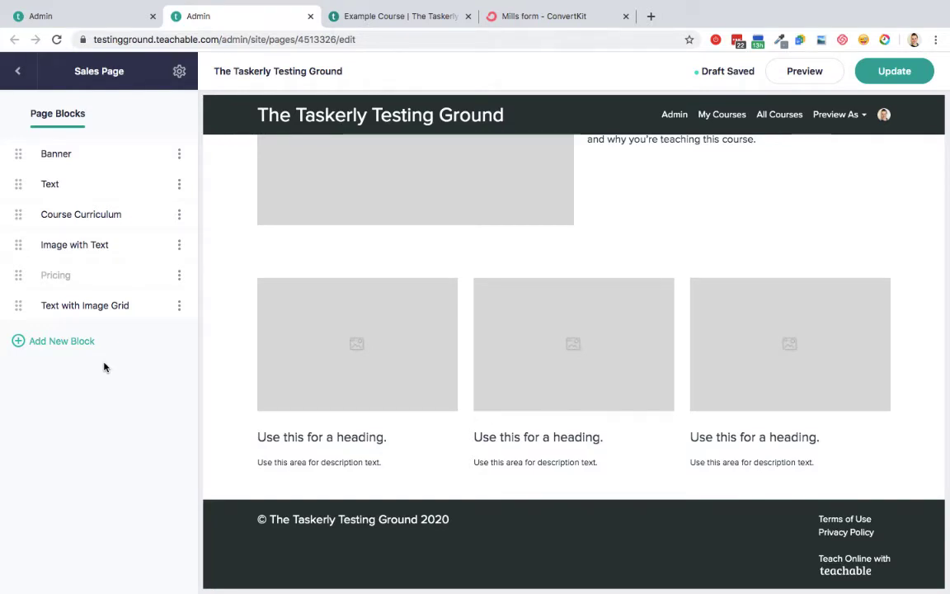
Delete the Full Price one-time purchase plan from the Example Course pricing and confirm the deletion
left_click(91, 16)
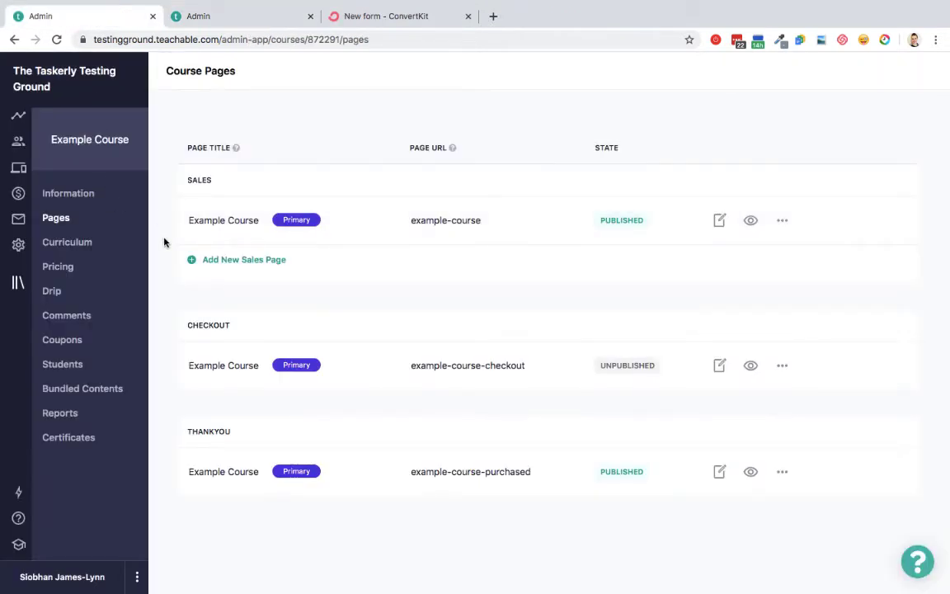
left_click(55, 267)
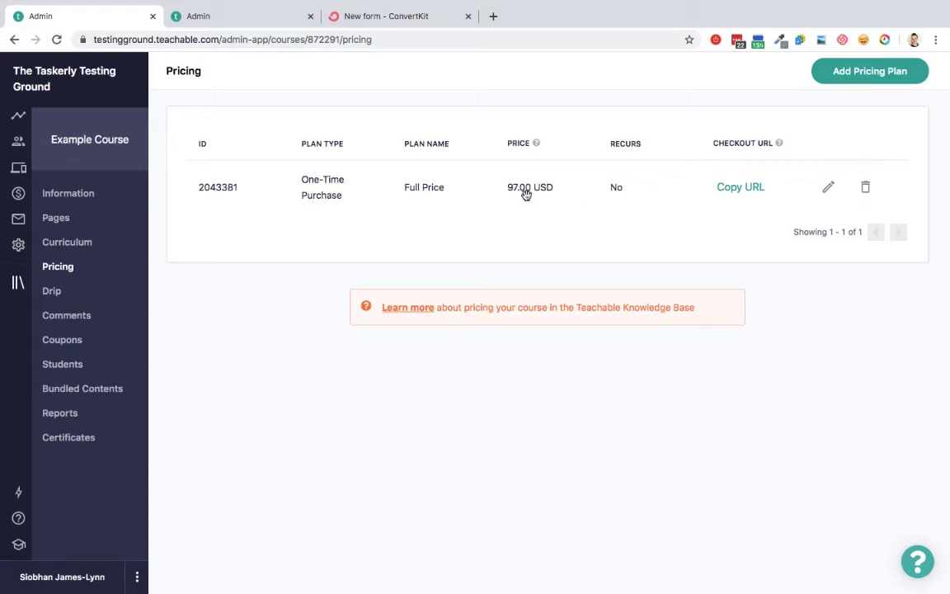
left_click(866, 187)
left_click(521, 354)
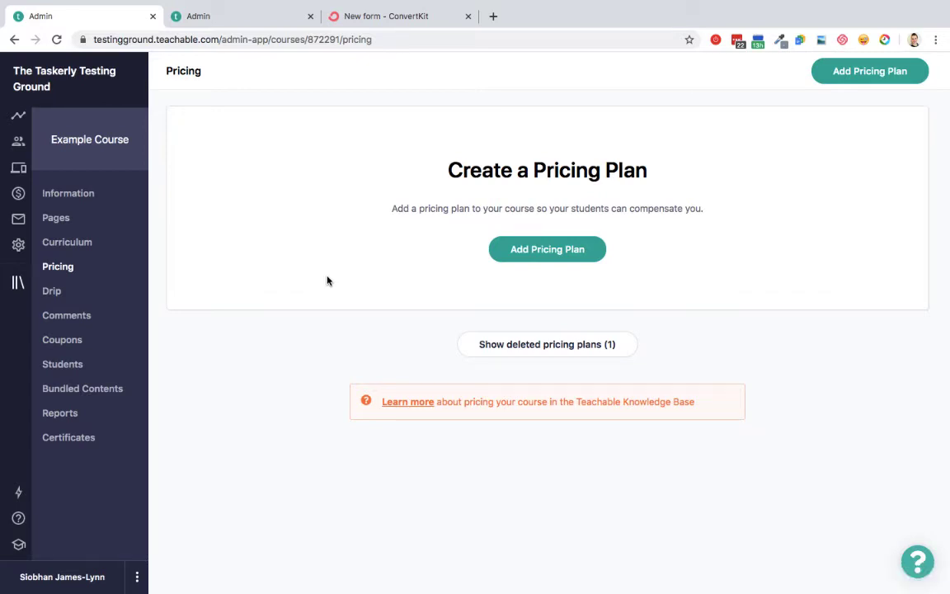
Return to the sales page editor, unhide the Pricing block and hide it again
left_click(246, 18)
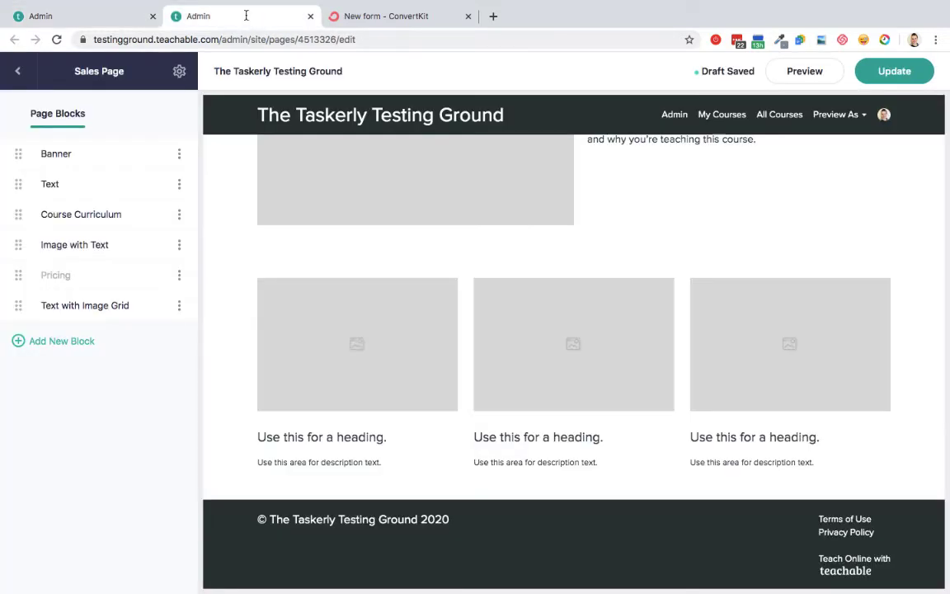
scroll(321, 302, "up", 1)
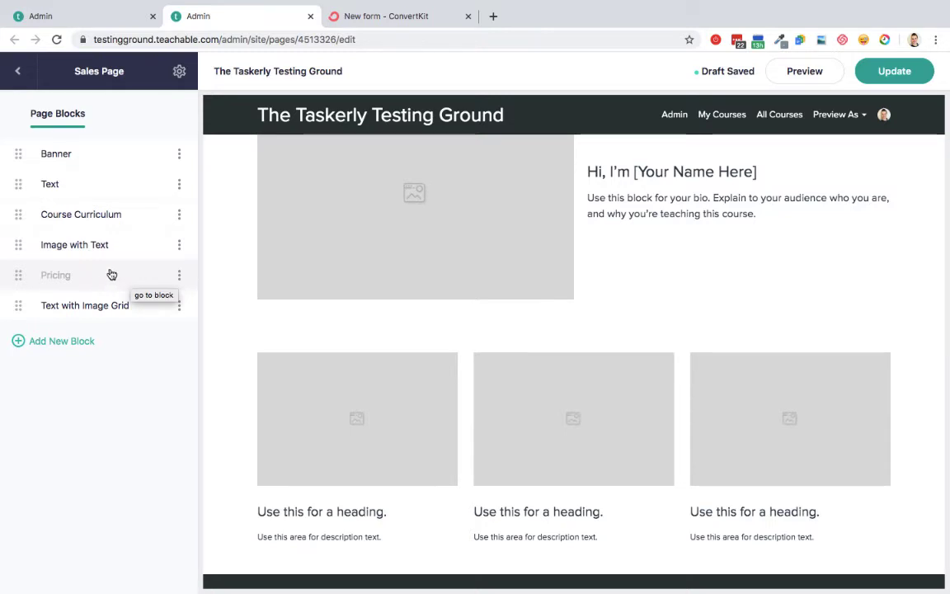
left_click(179, 276)
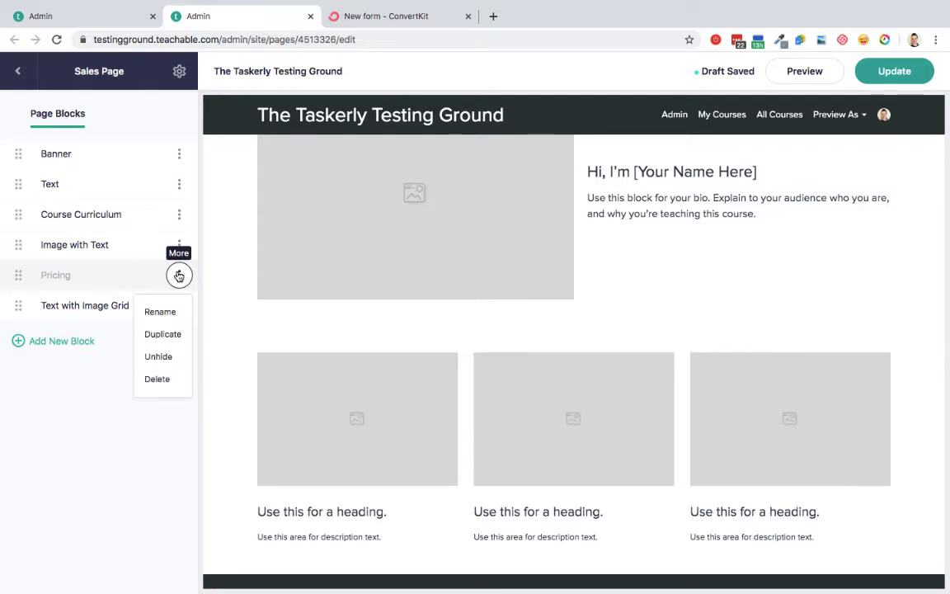
left_click(170, 357)
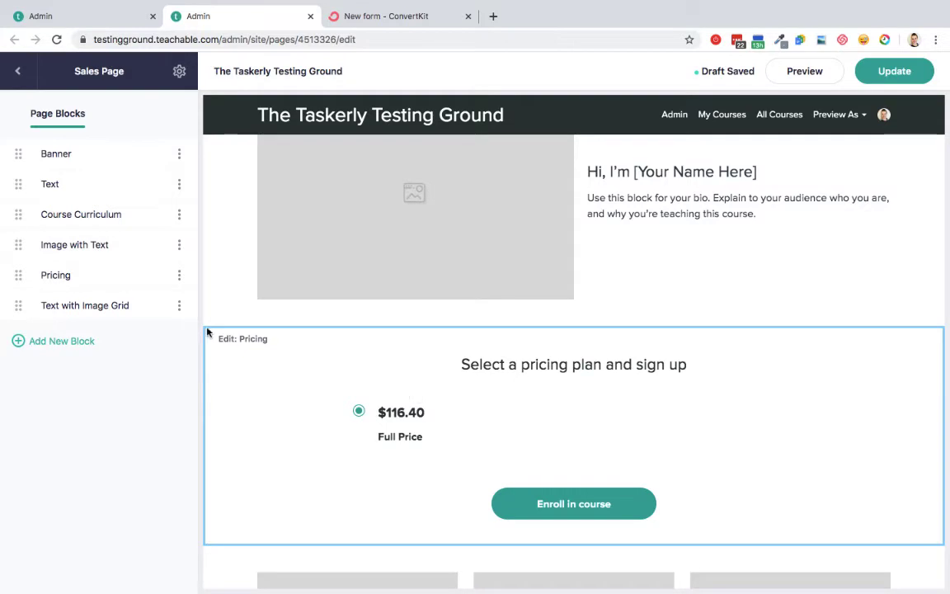
left_click(179, 275)
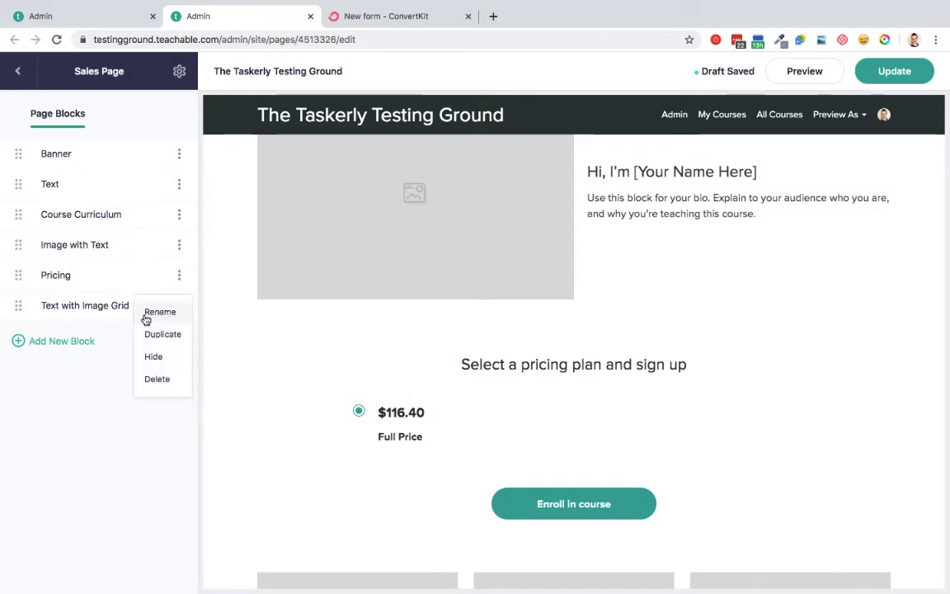
left_click(159, 363)
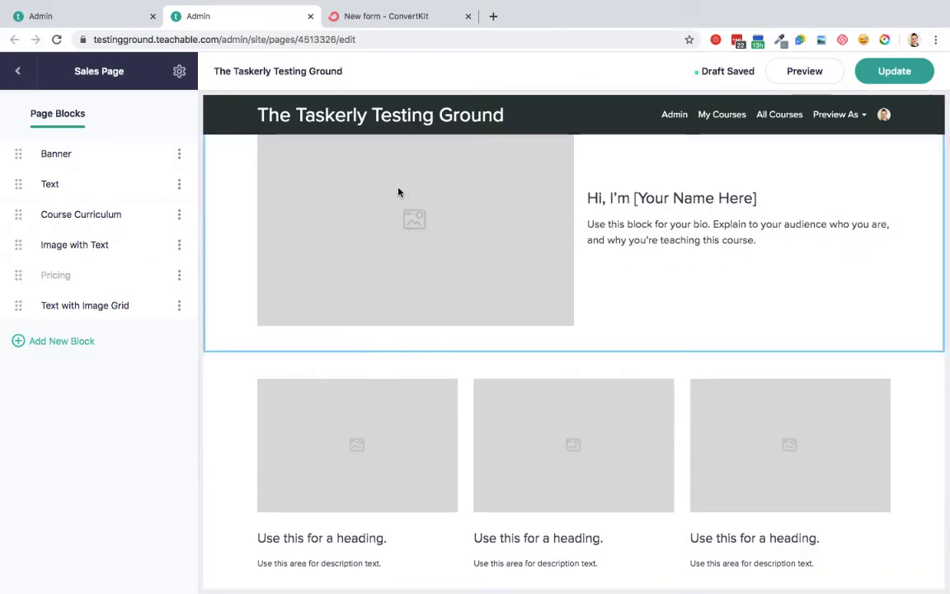
Switch to ConvertKit and create an inline form based on the Mills template
left_click(398, 18)
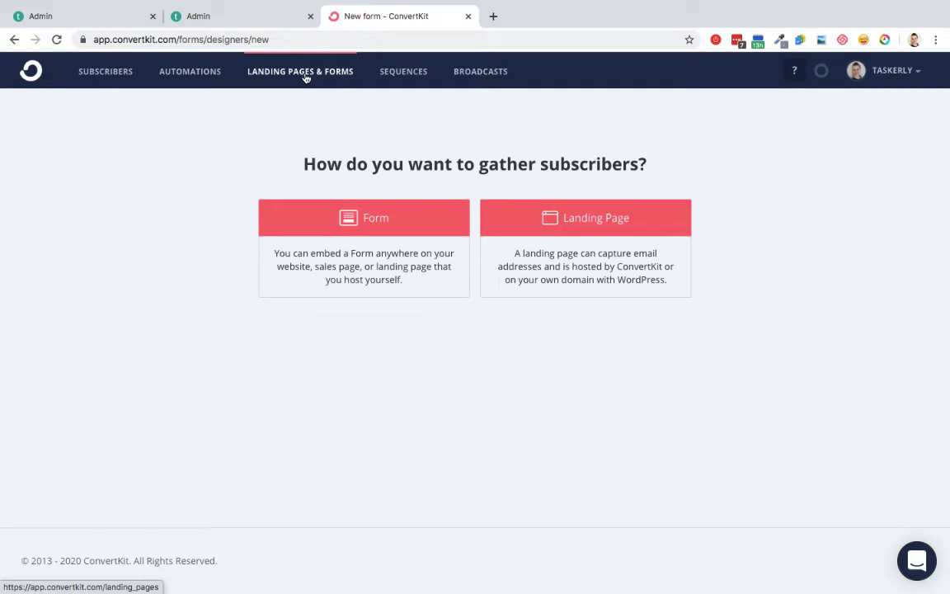
left_click(393, 234)
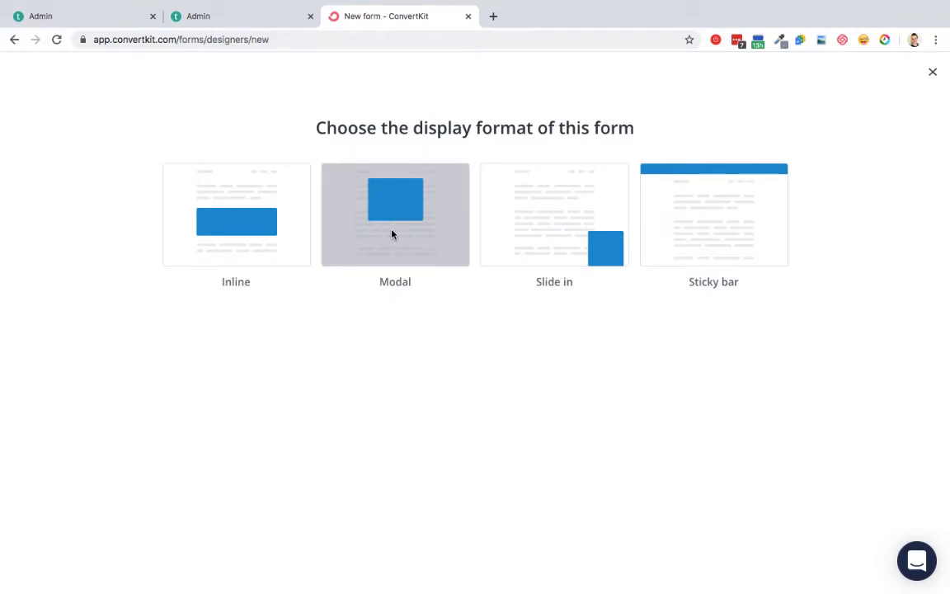
left_click(232, 221)
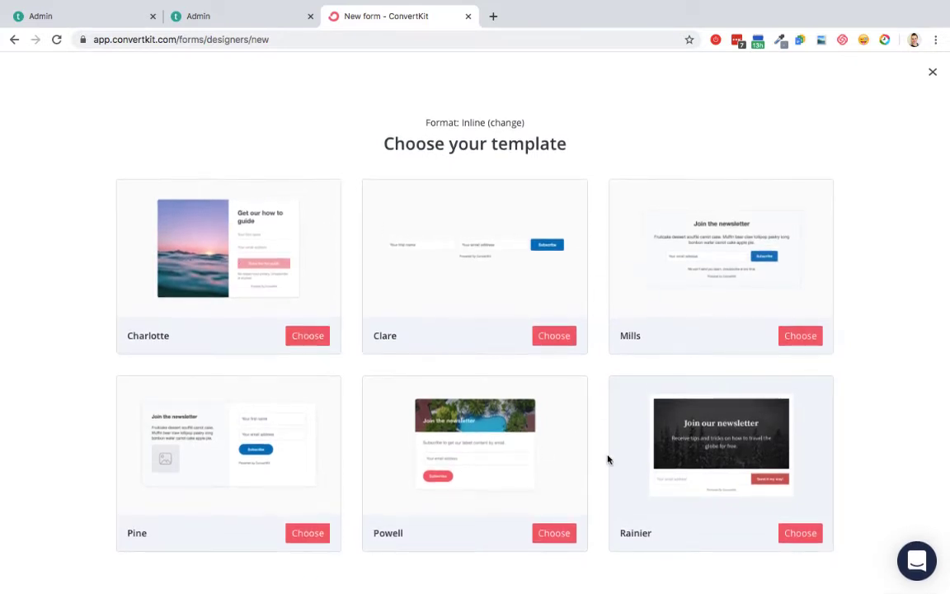
left_click(800, 336)
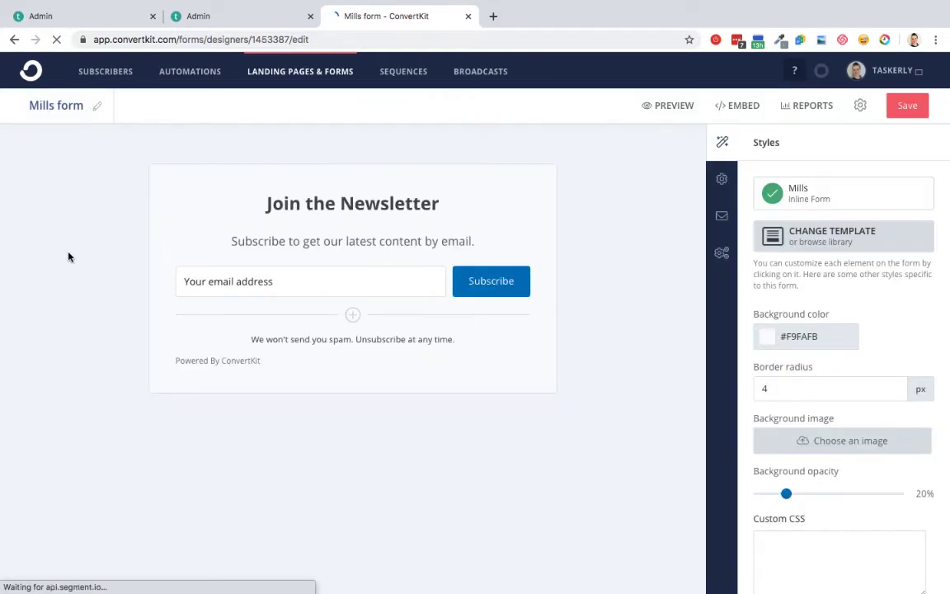
Change the form headline to "Join the Waiting List" and the subheader to "Subscribe to be notified when this course reopens!"
double_click(387, 203)
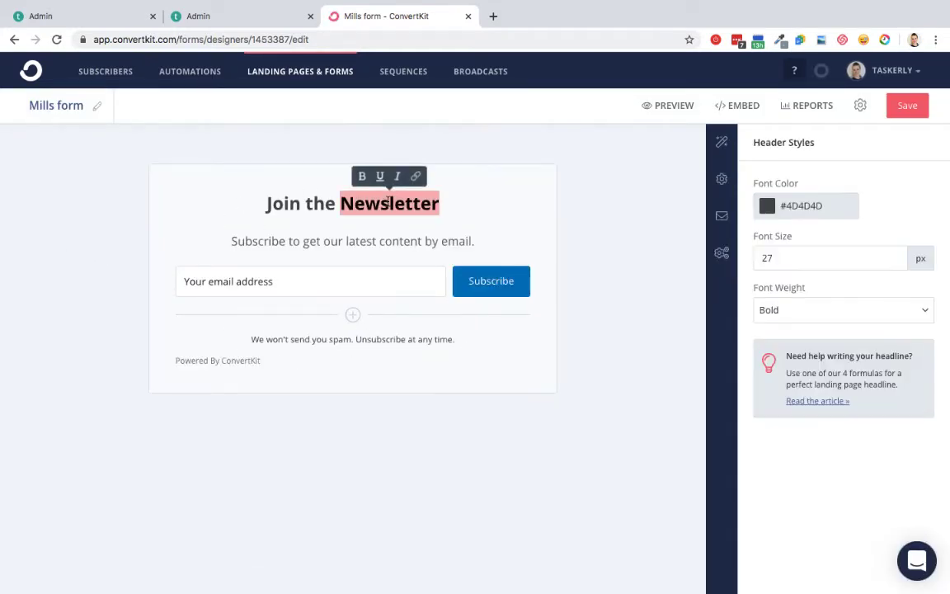
type("Waiting List")
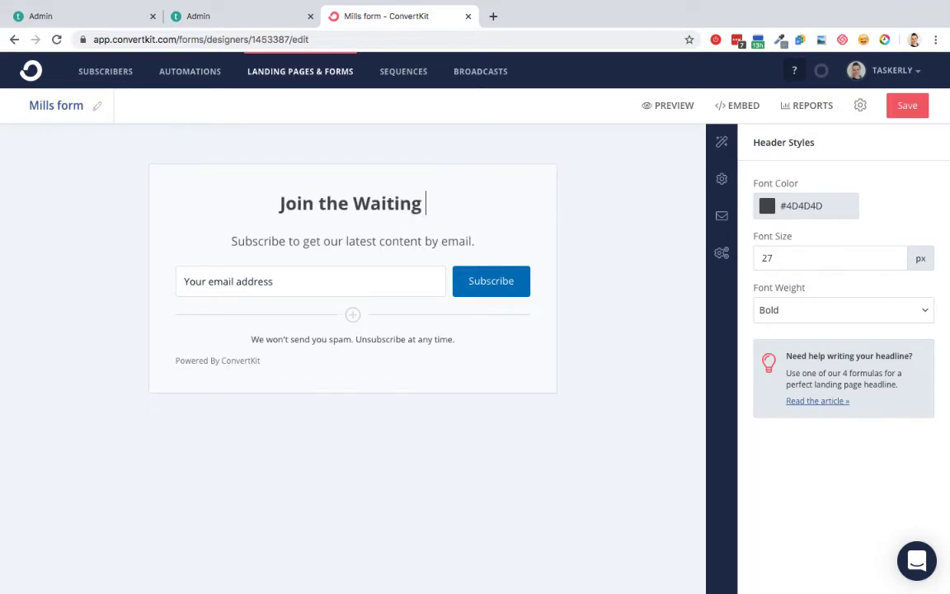
left_click(324, 241)
left_click_drag(303, 241, 475, 241)
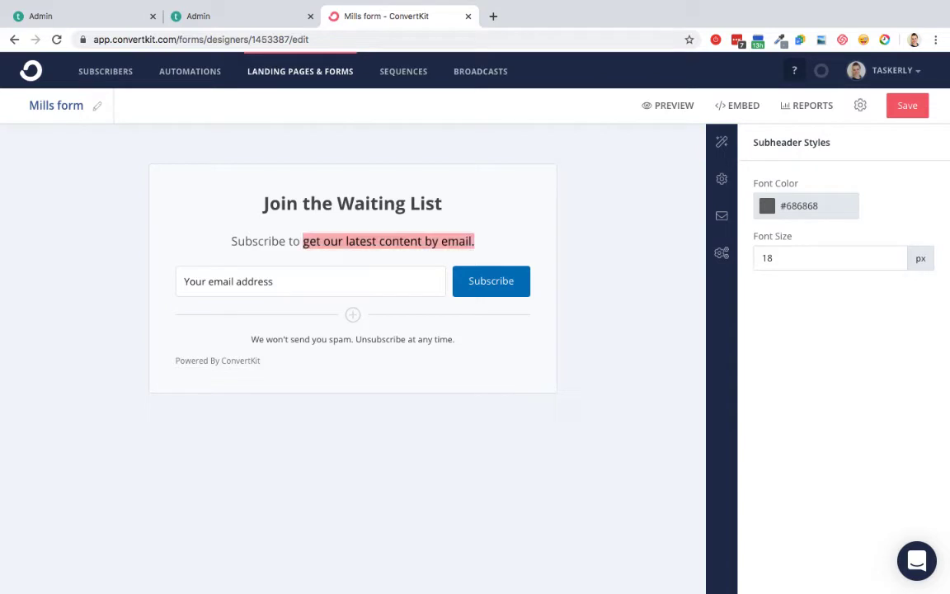
type("be notified ")
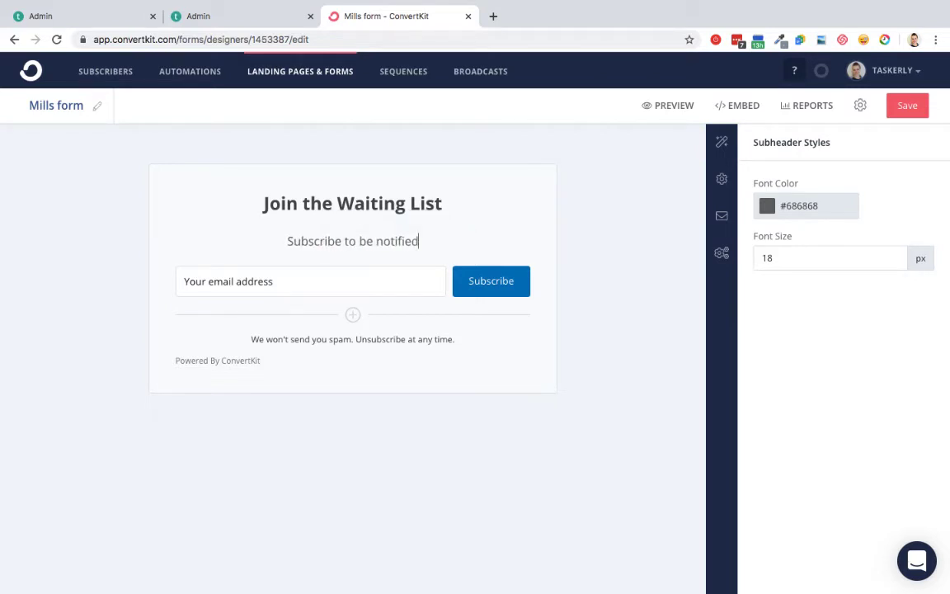
type("when this c")
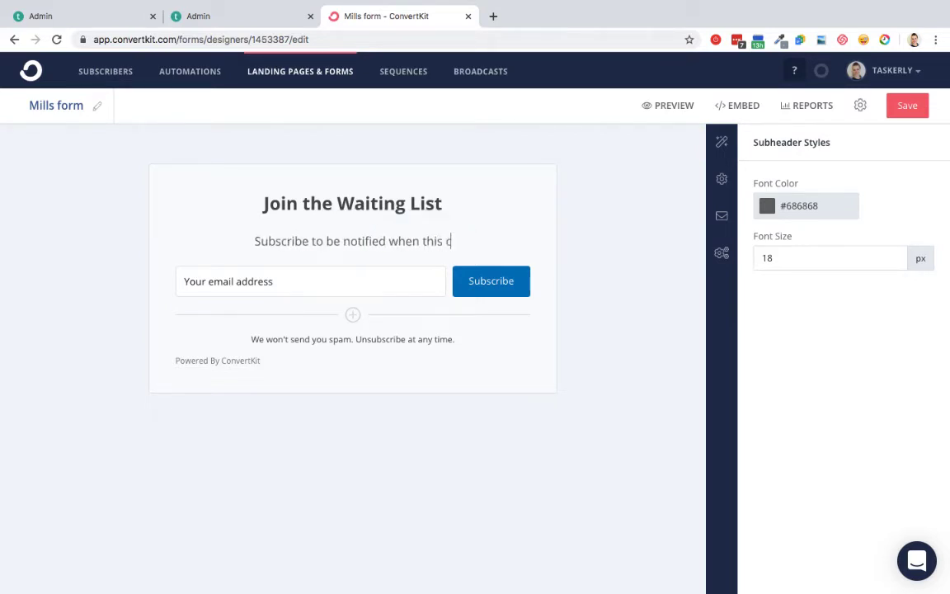
type("ourse reopens!")
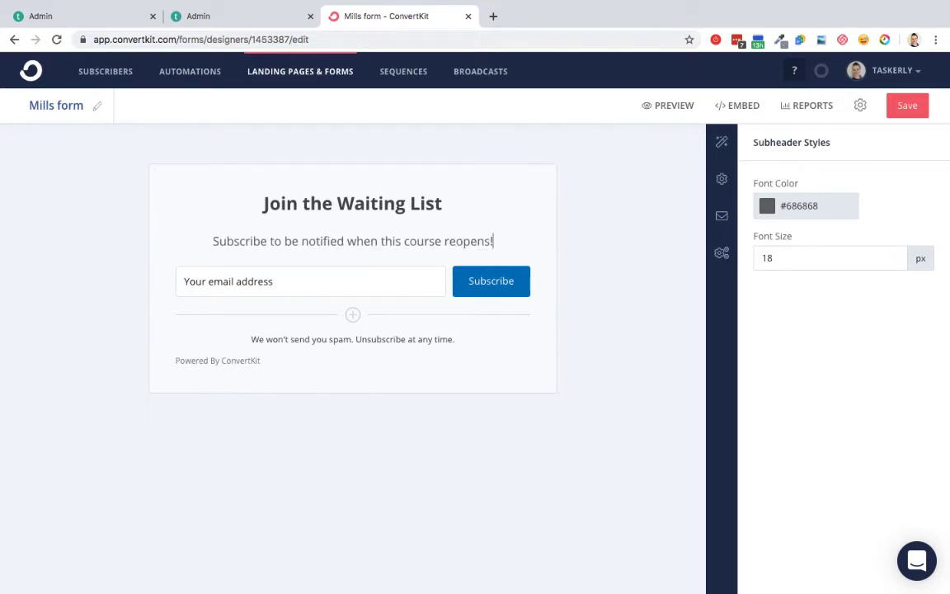
Change the form's submit button label to "Join Waitlist" and save the form
double_click(487, 283)
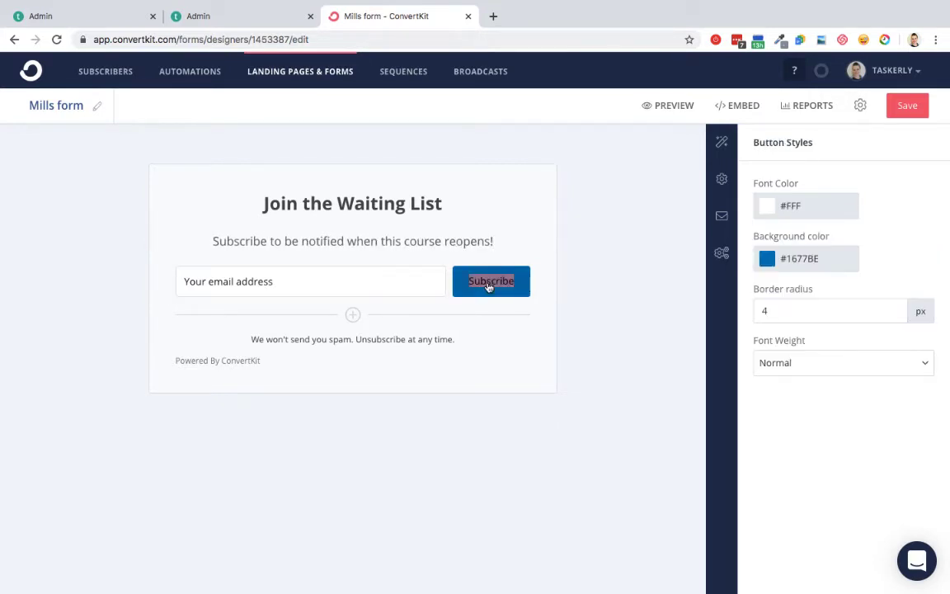
type("Join Waitlist")
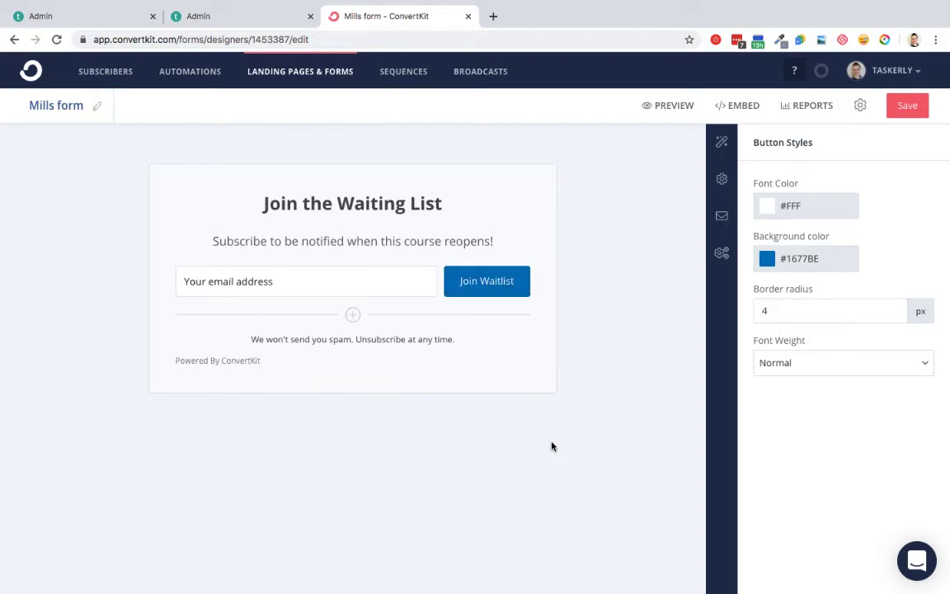
left_click(908, 109)
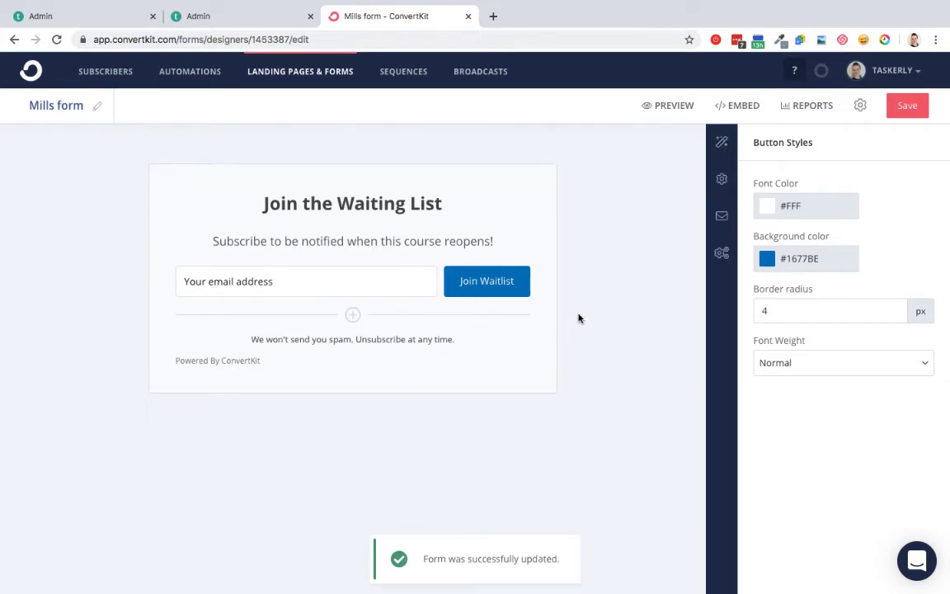
Set the form's success message to "Success! You'll get an email notification when this course reopens." and save the form
left_click(722, 141)
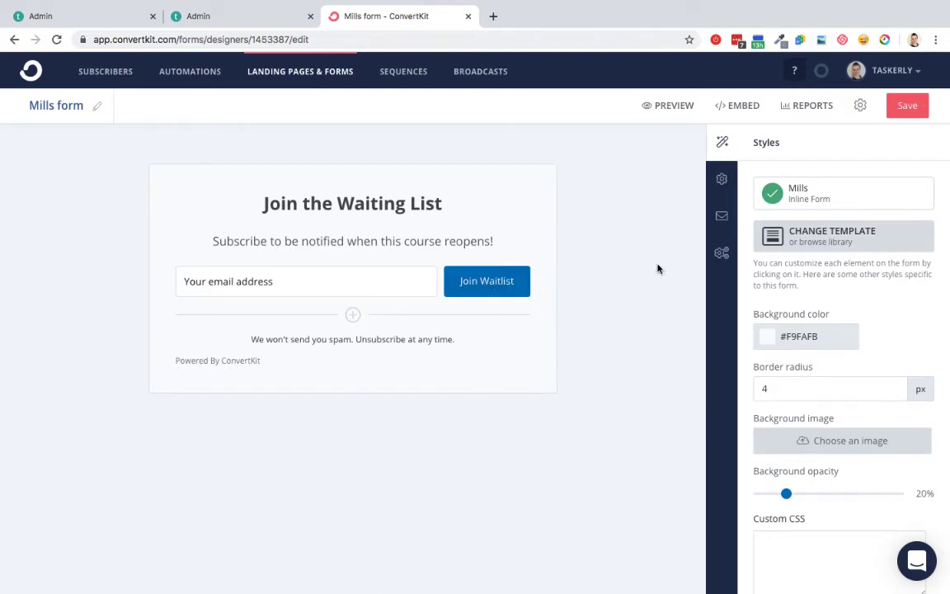
left_click(724, 180)
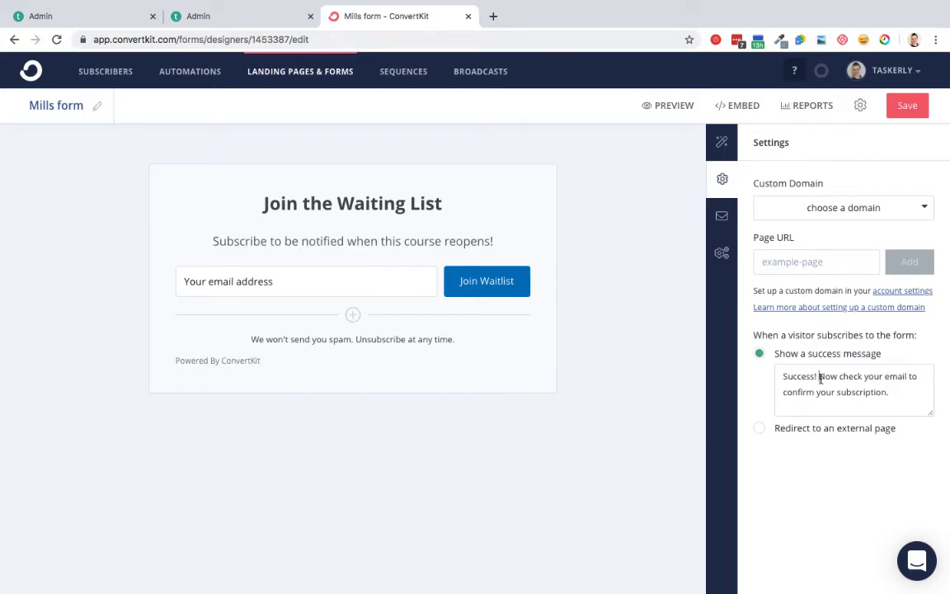
left_click(820, 378)
key("shift+super+Down")
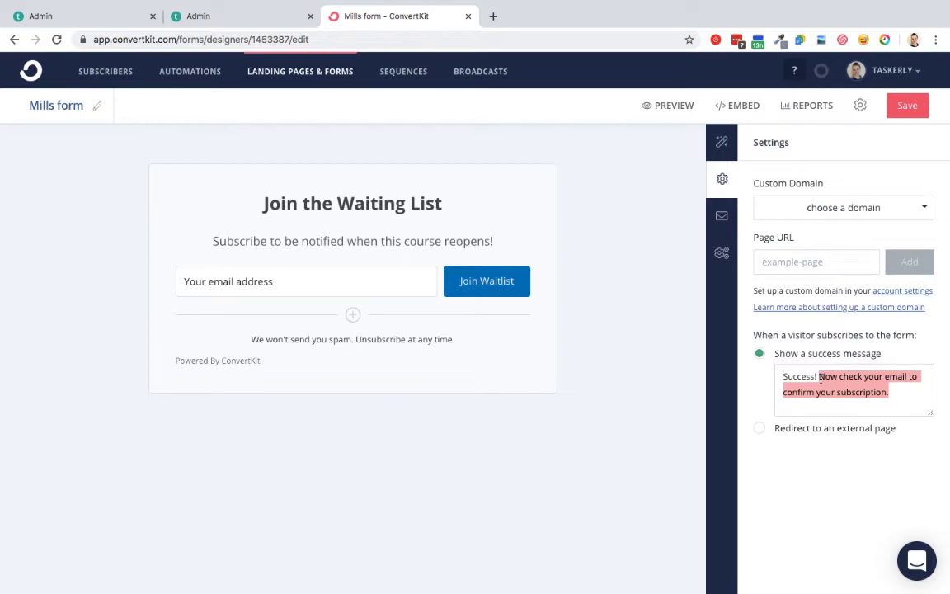
type("You'll get an email no")
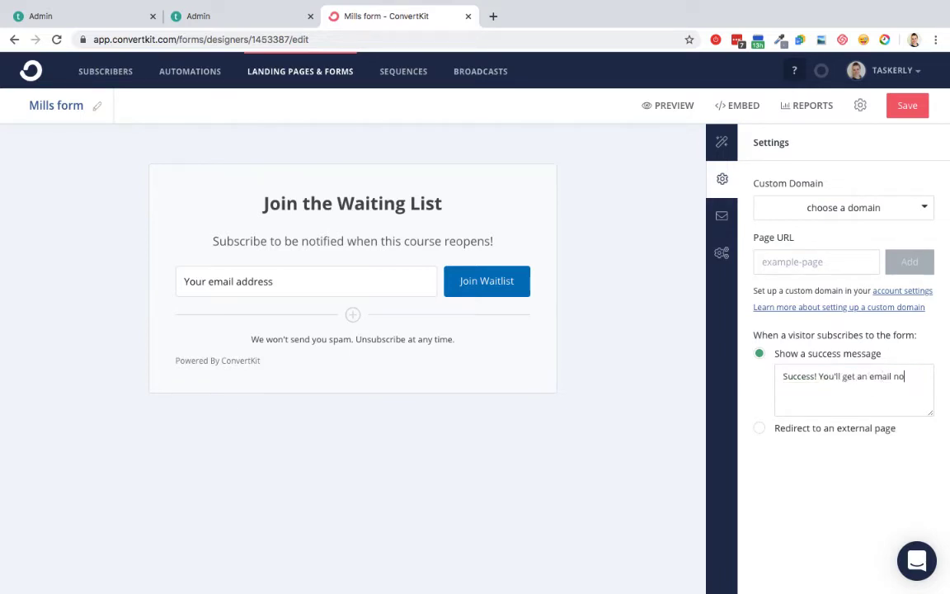
type("tification when")
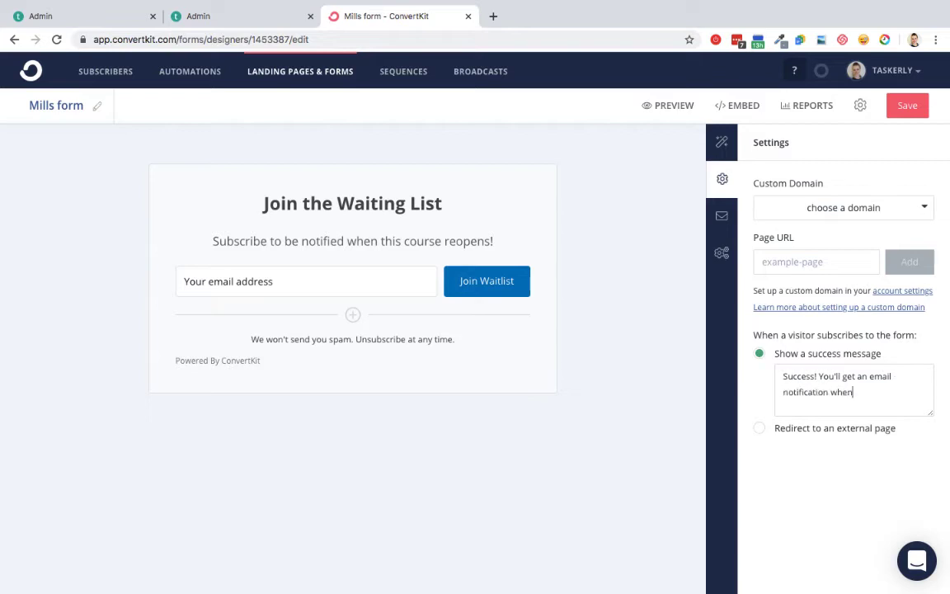
type(" this course reopens.")
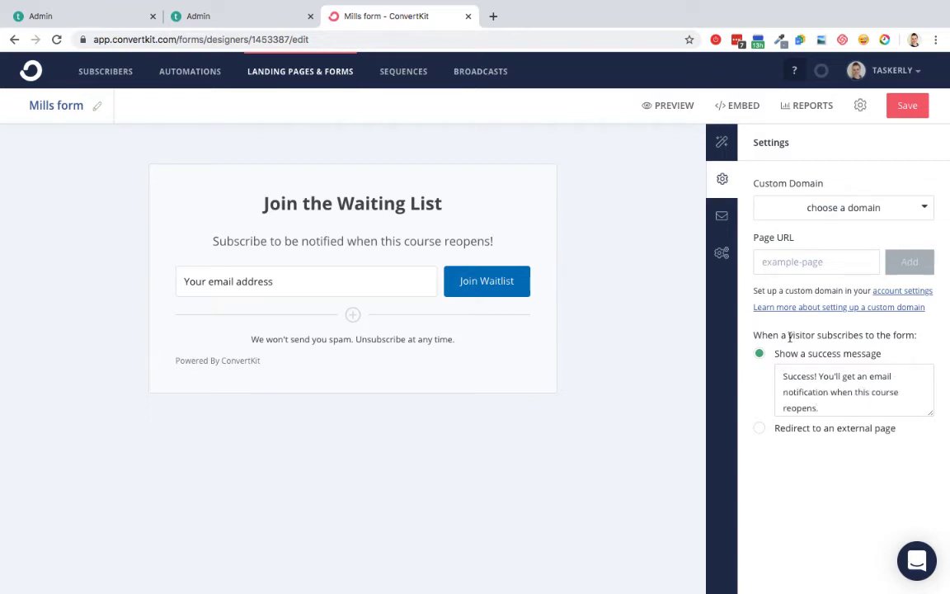
left_click(904, 107)
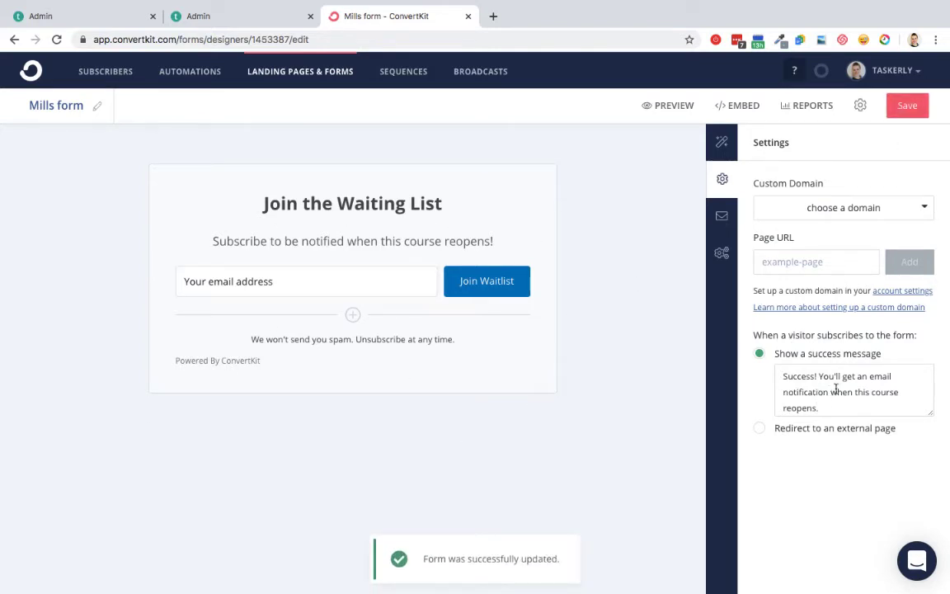
Open the form's incentive email contents and review the subject, message and confirmation button
left_click(722, 215)
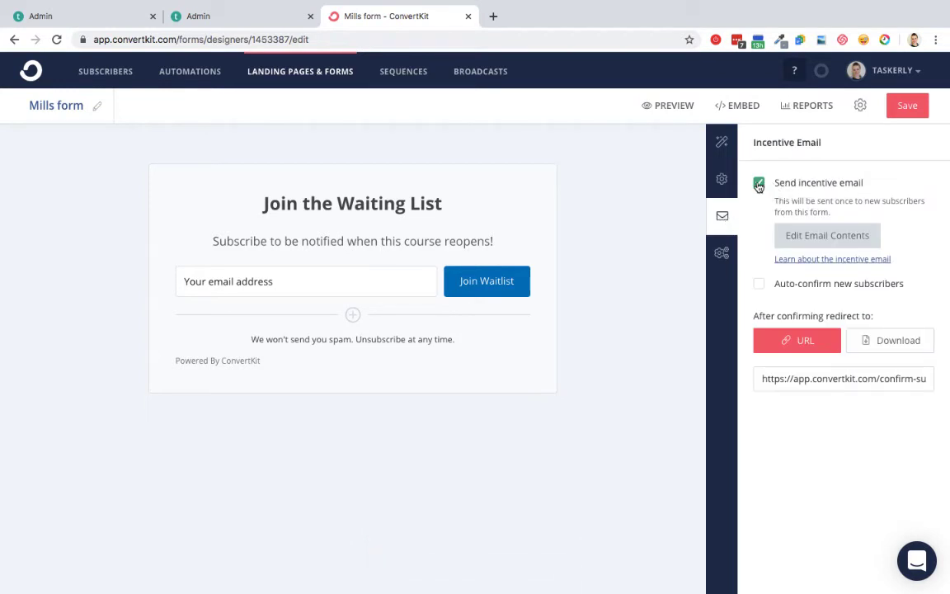
left_click(814, 238)
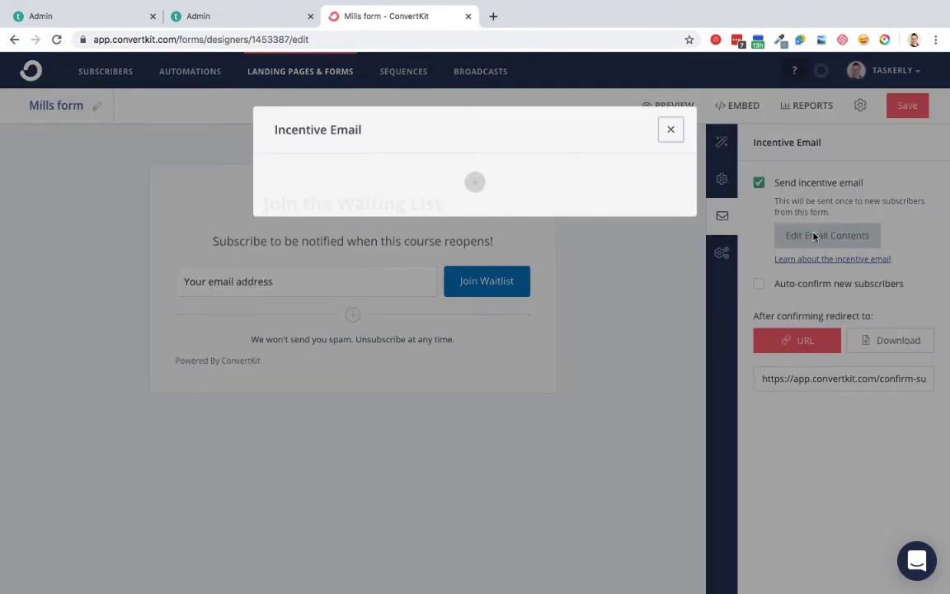
scroll(558, 252, "down", 5)
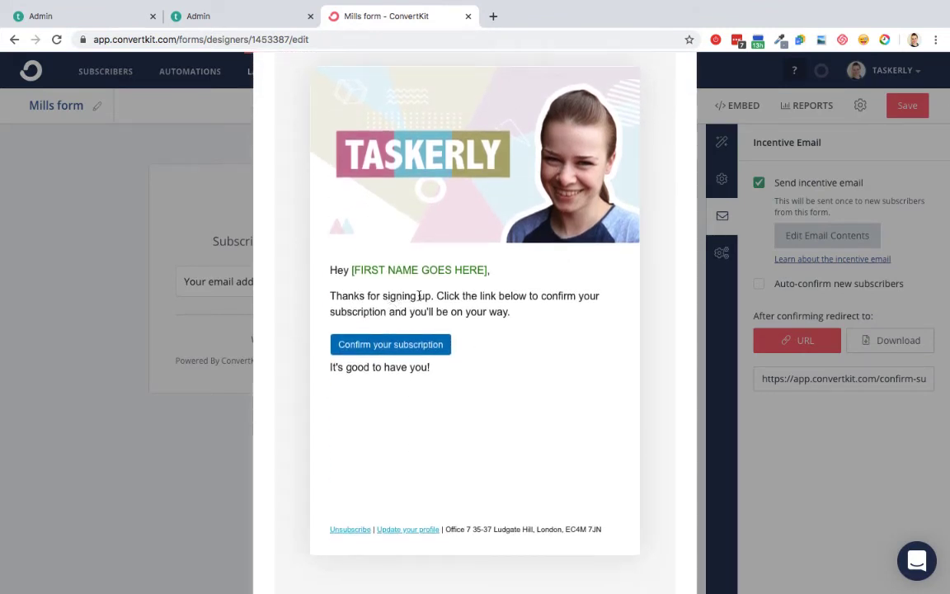
scroll(437, 303, "up", 3)
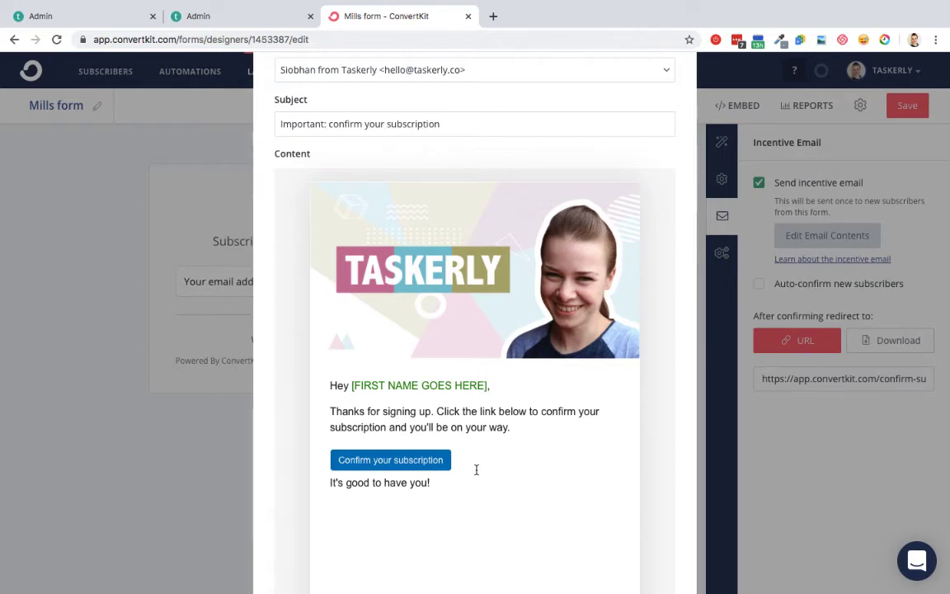
scroll(474, 461, "up", 2)
scroll(498, 260, "down", 5)
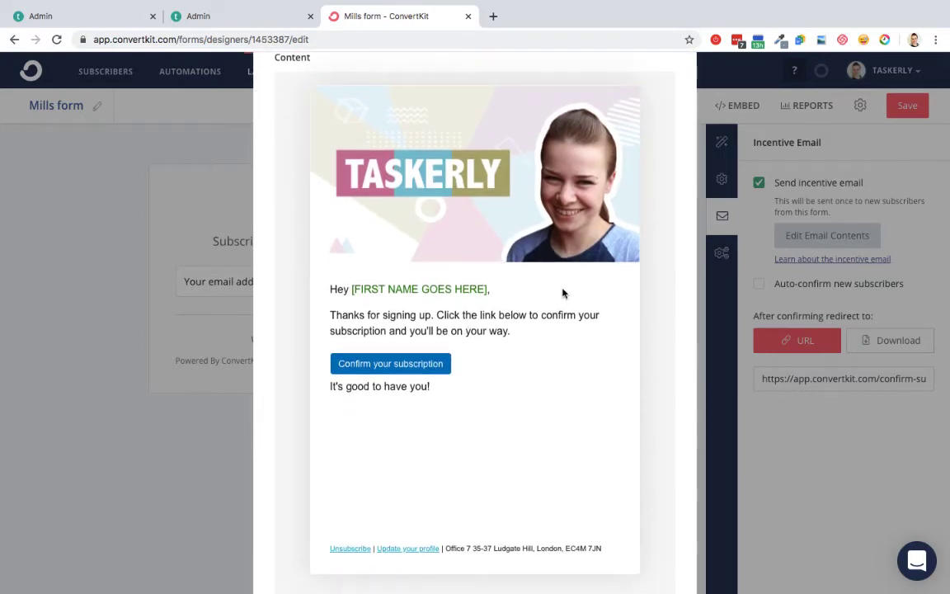
scroll(640, 142, "up", 5)
left_click(669, 69)
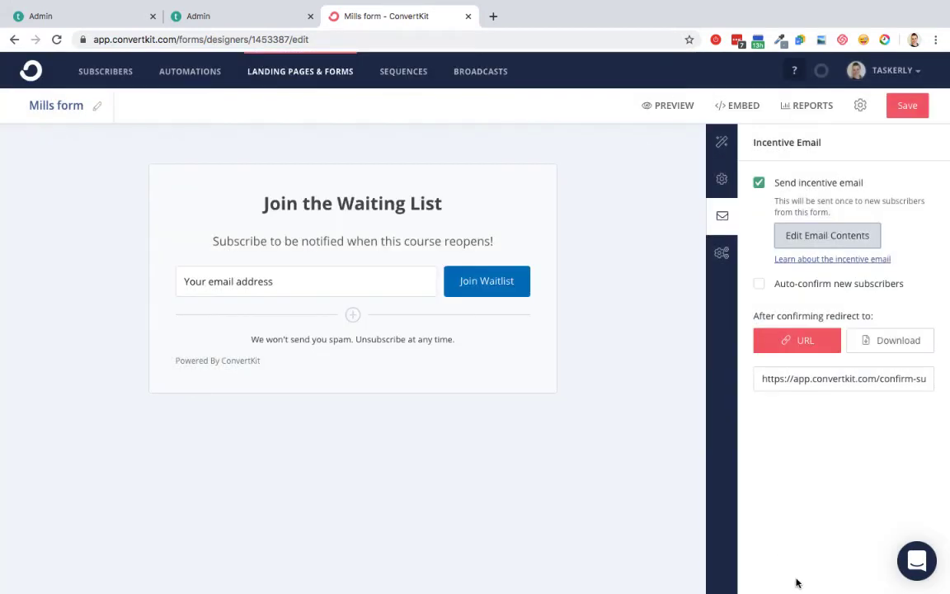
Save the form and copy its HTML embed code
left_click(903, 115)
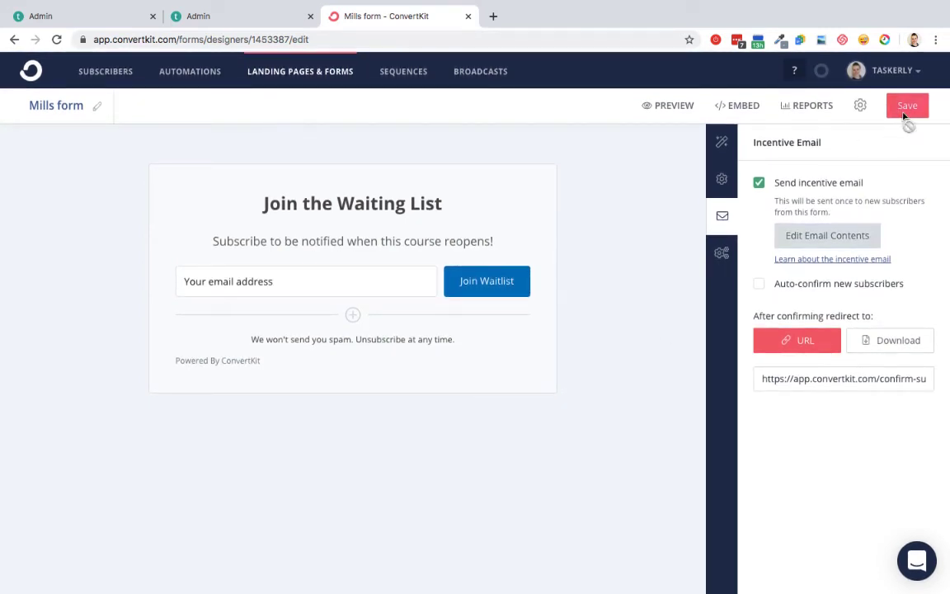
left_click(735, 107)
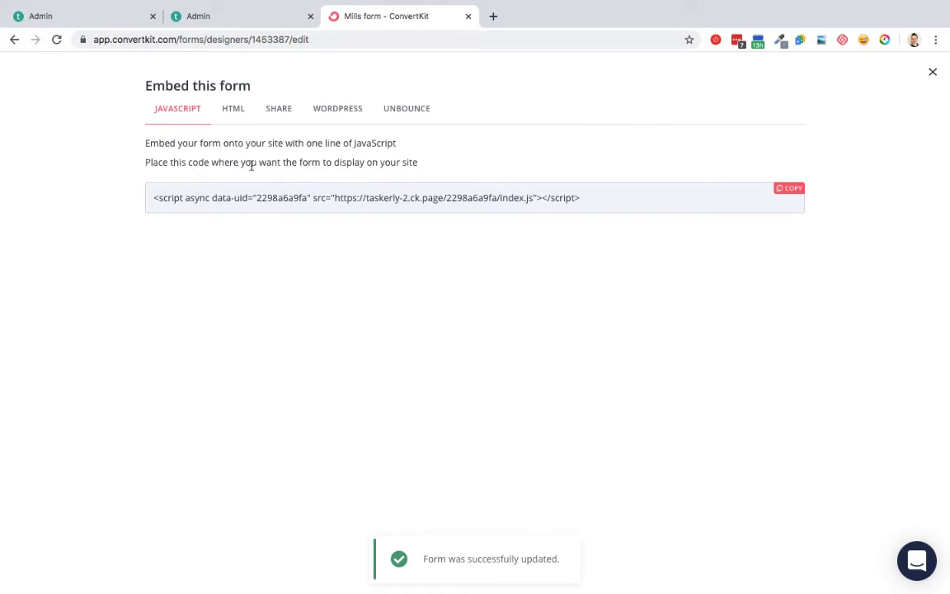
left_click(234, 109)
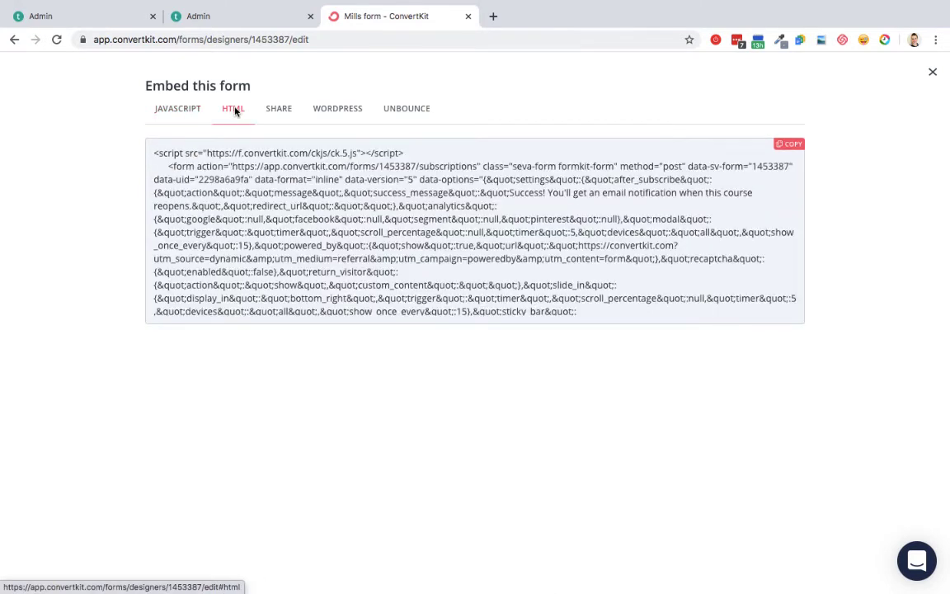
left_click(790, 145)
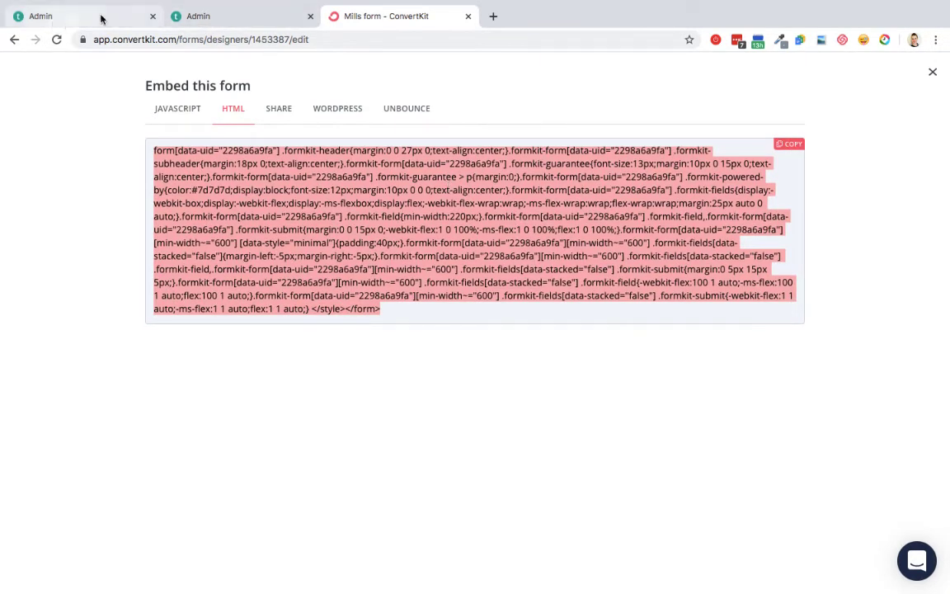
Switch to the Teachable sales page editor and add a Custom HTML block to the page
left_click(229, 16)
scroll(609, 392, "up", 2)
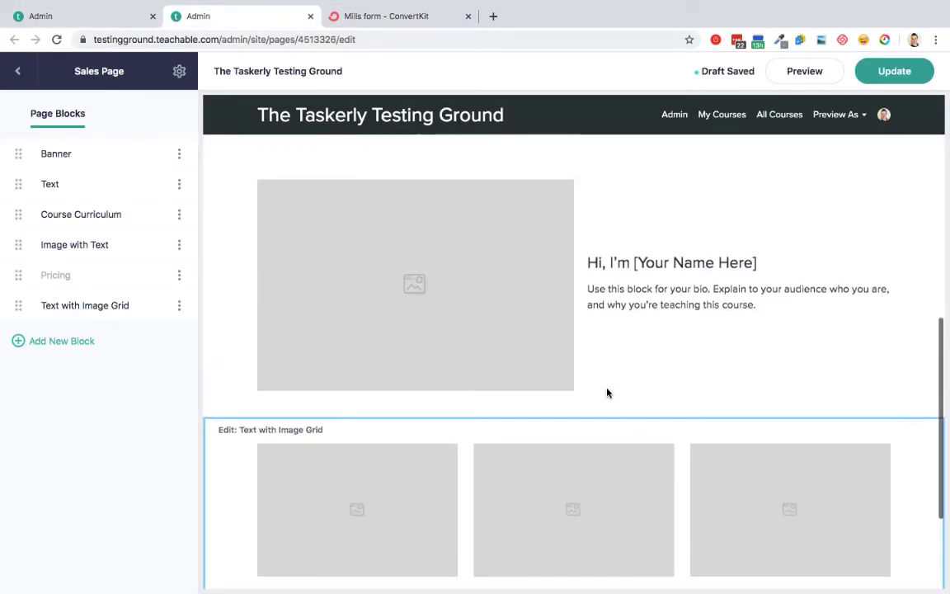
scroll(606, 393, "down", 1)
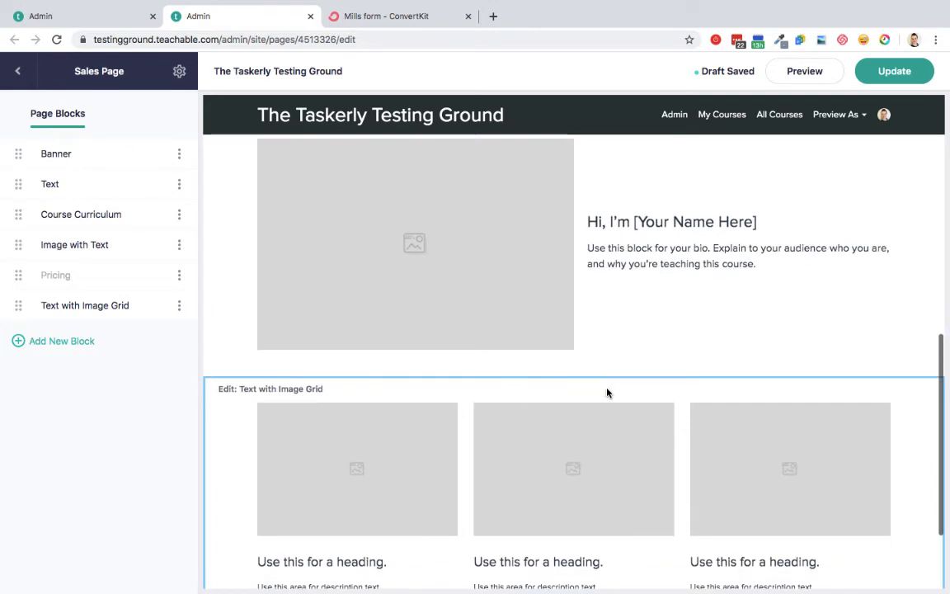
left_click(64, 341)
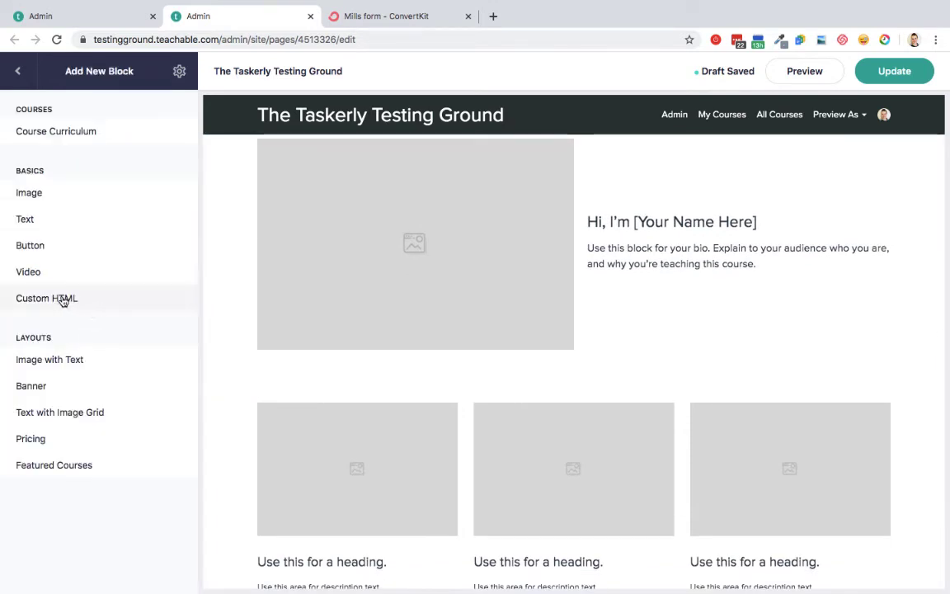
mouse_move(64, 301)
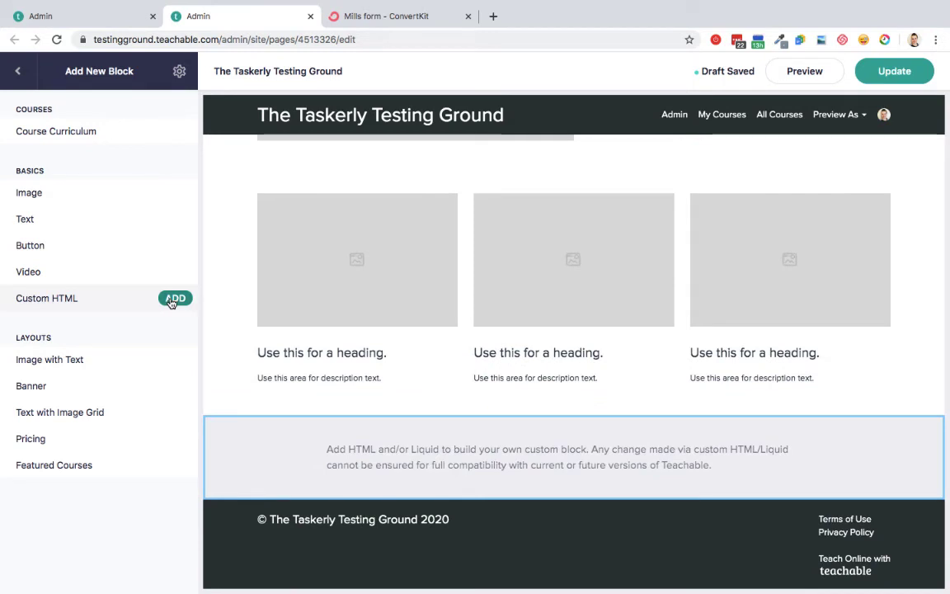
left_click(172, 300)
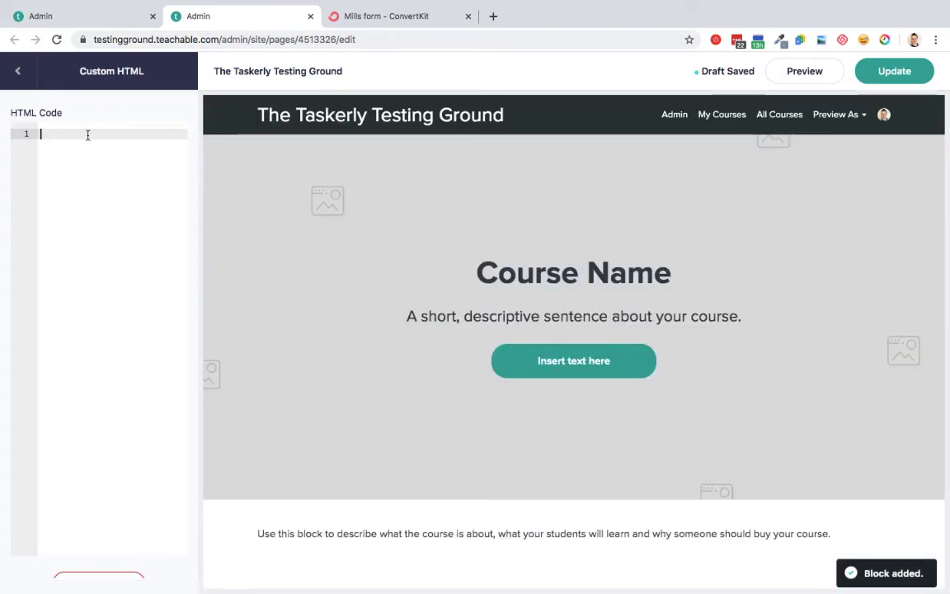
Paste the copied form embed code into the Custom HTML block and check the form on the page
key("ctrl+v")
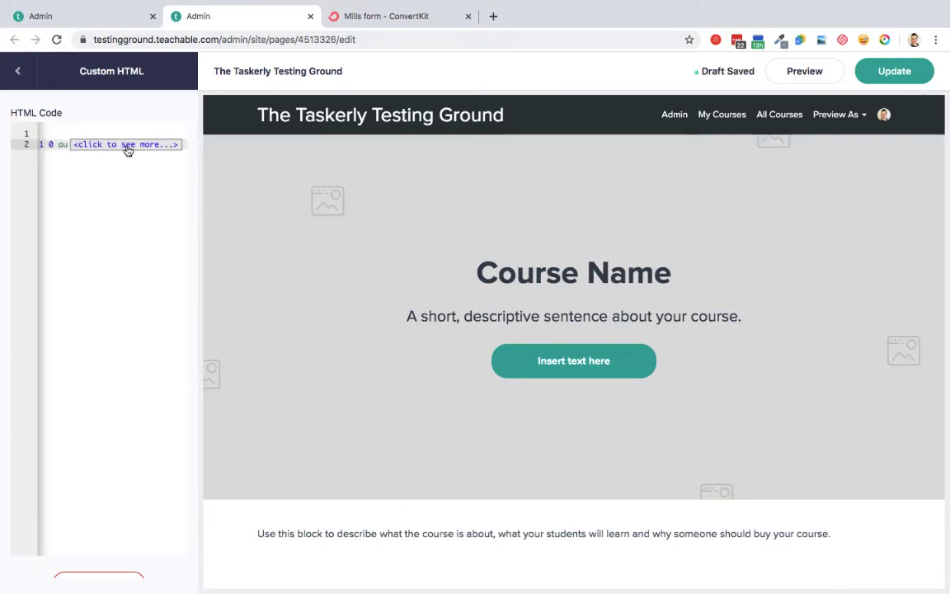
left_click(126, 147)
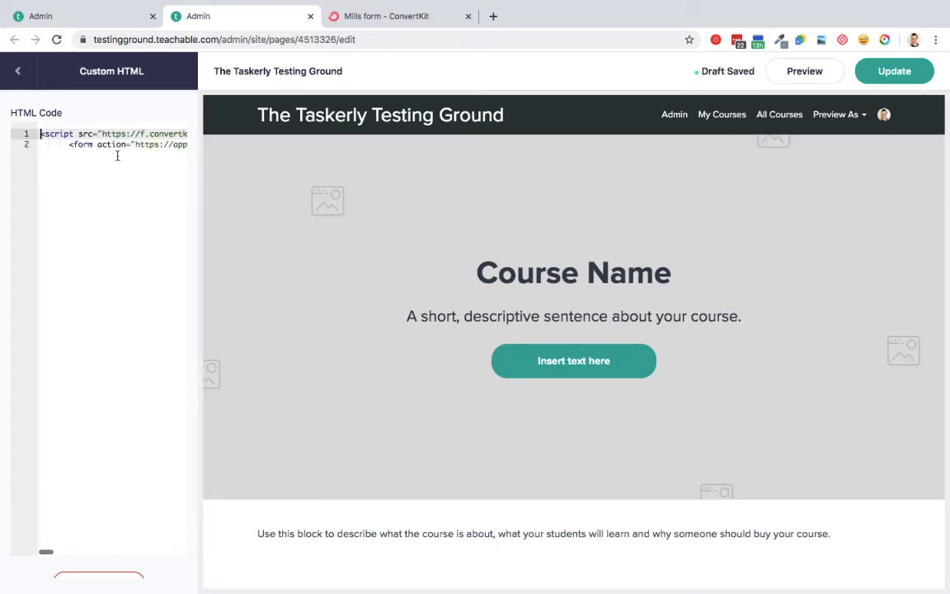
scroll(530, 212, "down", 5)
scroll(530, 212, "down", 5)
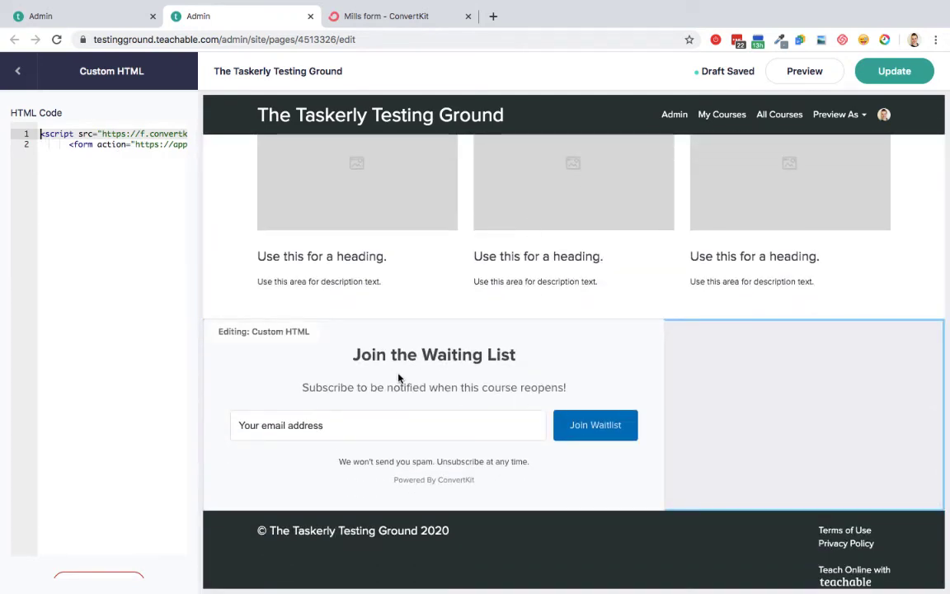
Close the embed code view in ConvertKit and return to the Teachable sales page editor
left_click(361, 17)
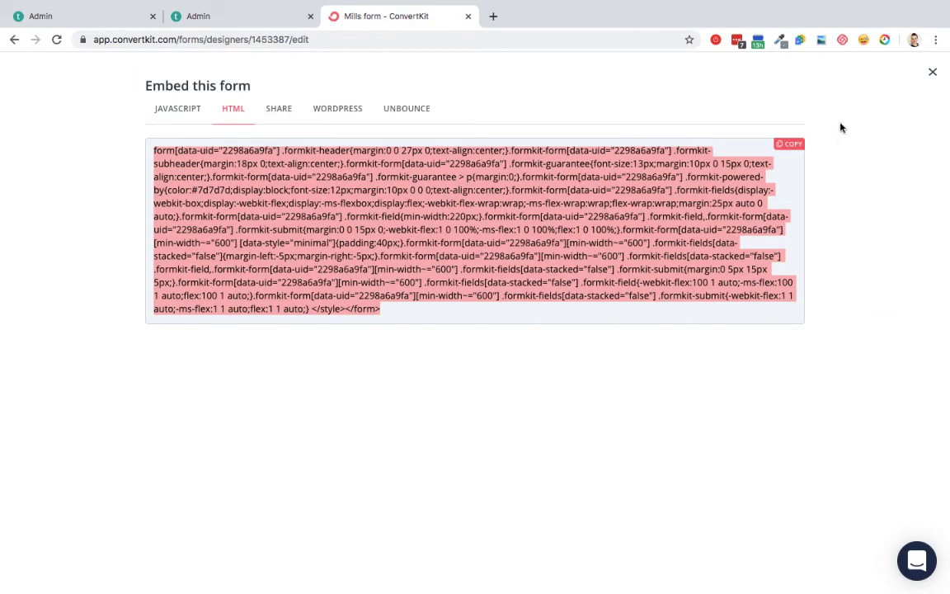
left_click(934, 74)
left_click(238, 18)
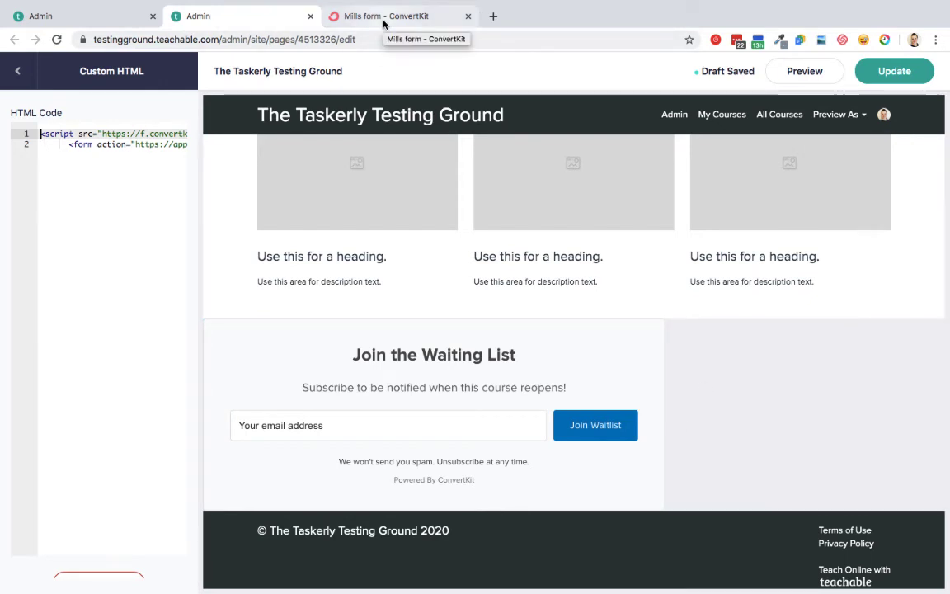
Wrap the form's embed code in an opening <center> tag and a closing </center> tag
key("Return")
key("Up")
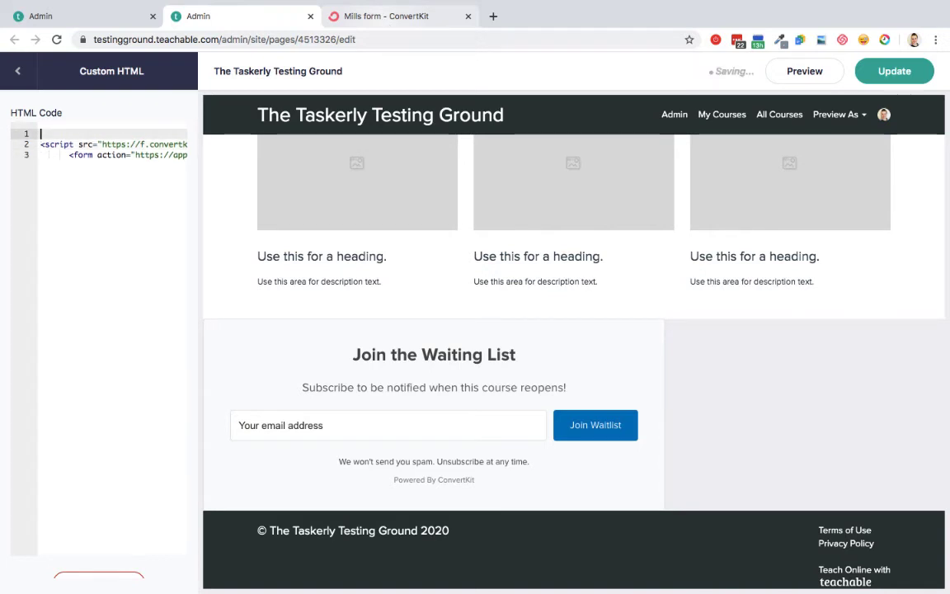
type("<center>")
key("super+Down")
key("Return")
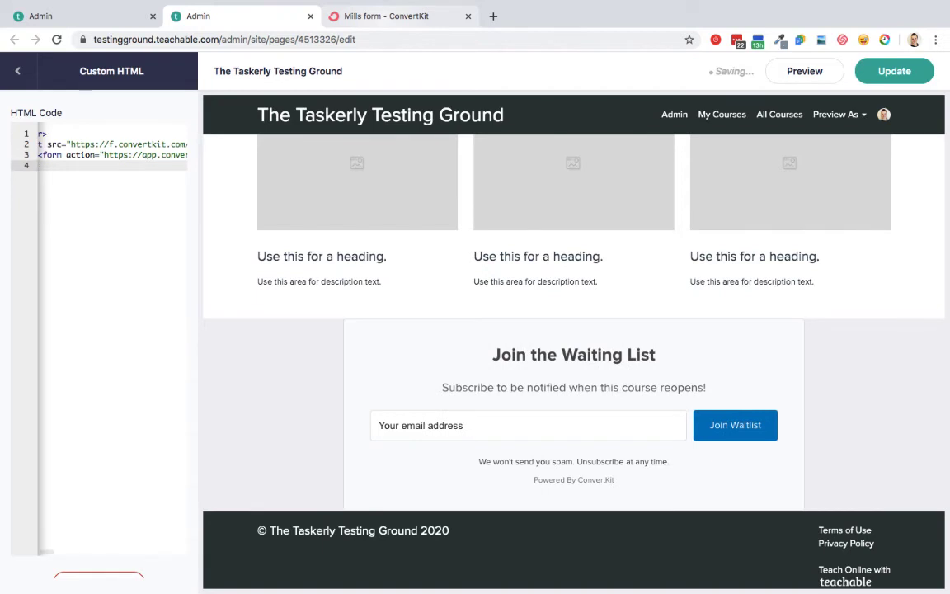
type("</center>")
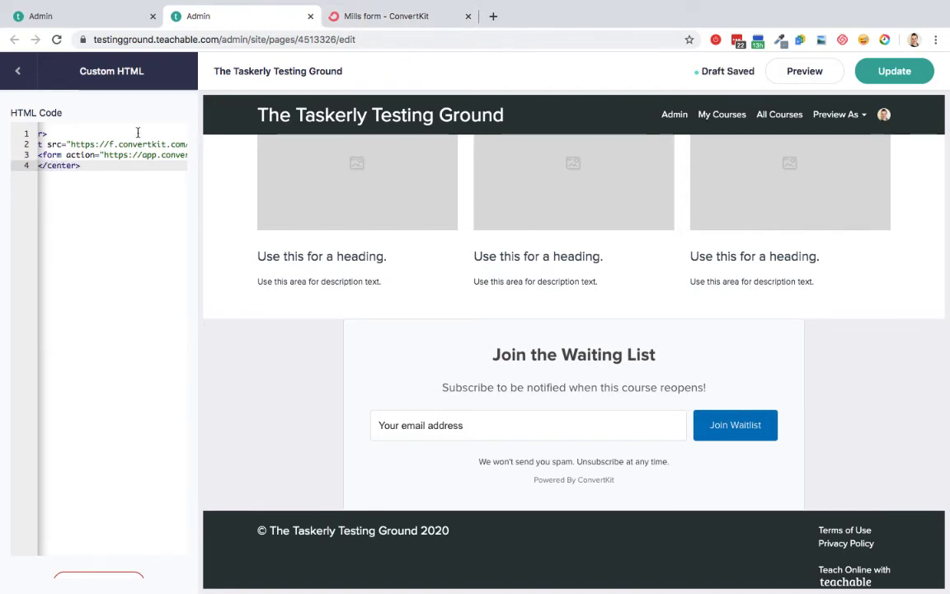
Remove the indentation before the closing </center> tag in the HTML code
scroll(136, 135, "left", 2)
key("Left")
key("Left")
key("Left")
key("Left")
key("Left")
key("Left")
key("Left")
key("Left")
key("Left")
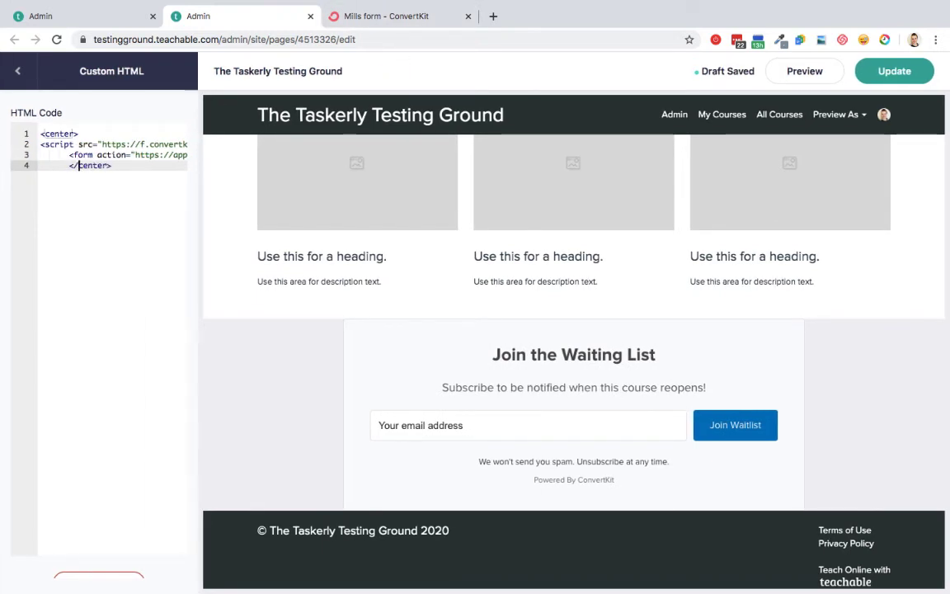
key("shift+super+Left")
key("BackSpace")
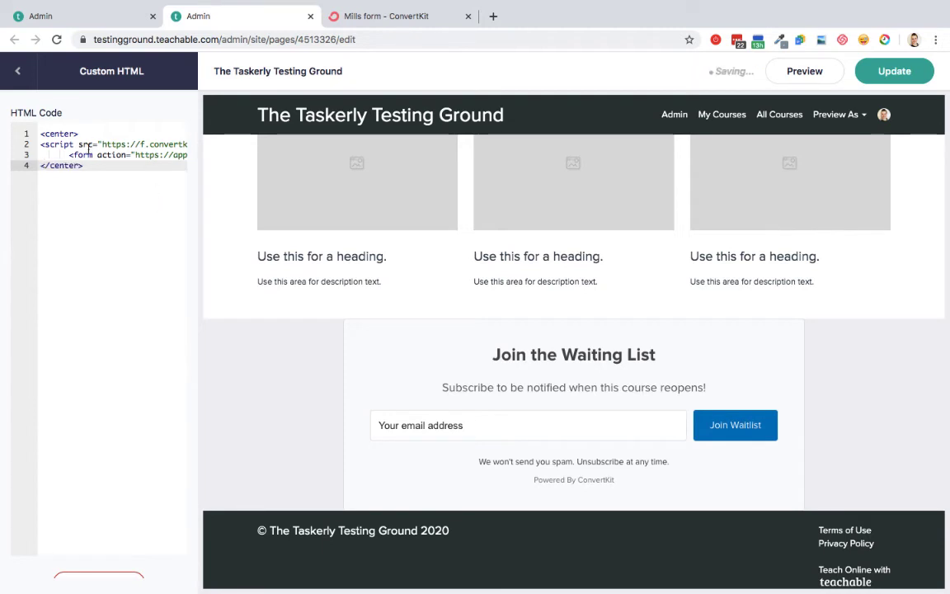
left_click(39, 134)
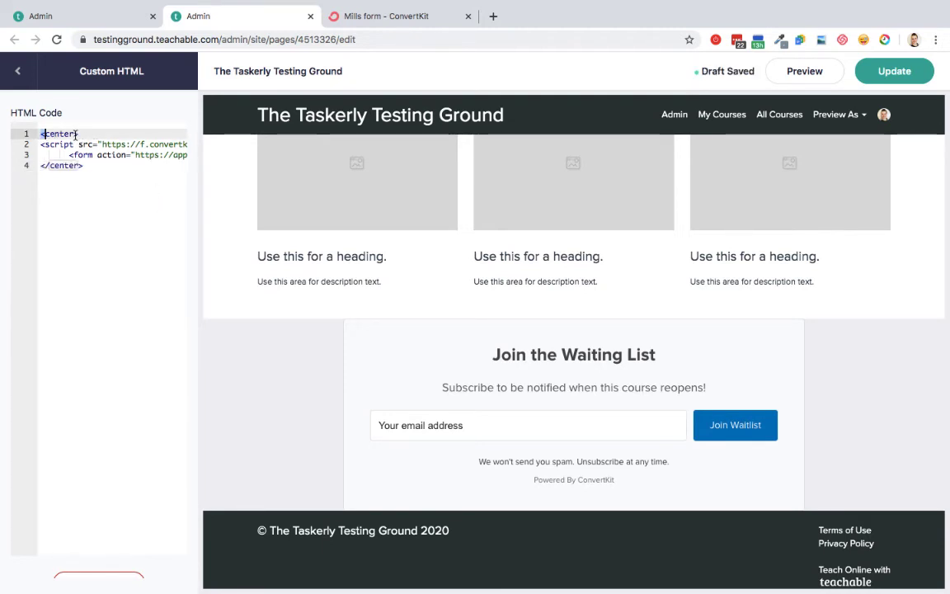
left_click(41, 166)
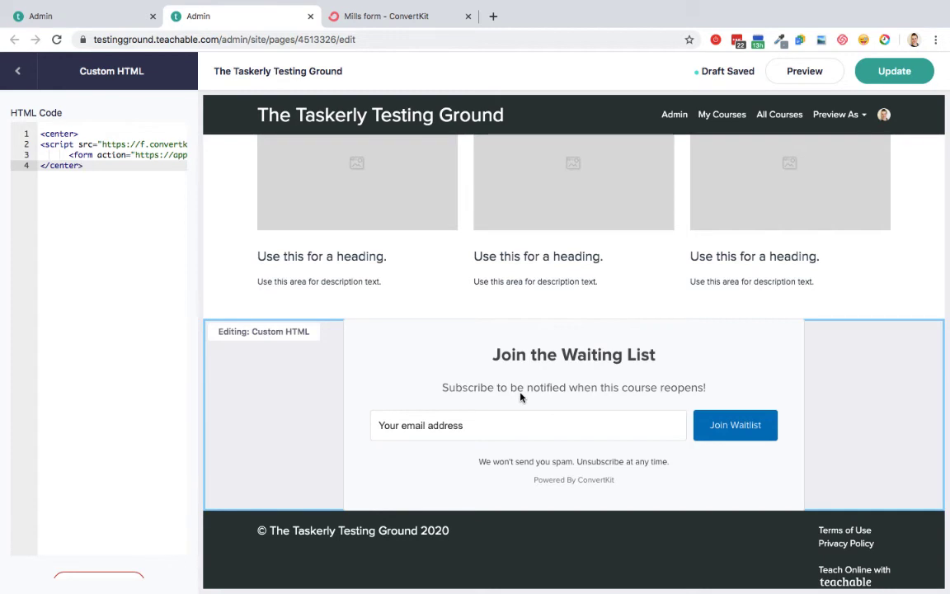
Switch to ConvertKit and enter "margin: 0 auto;" as the custom CSS in the form's styles
left_click(394, 16)
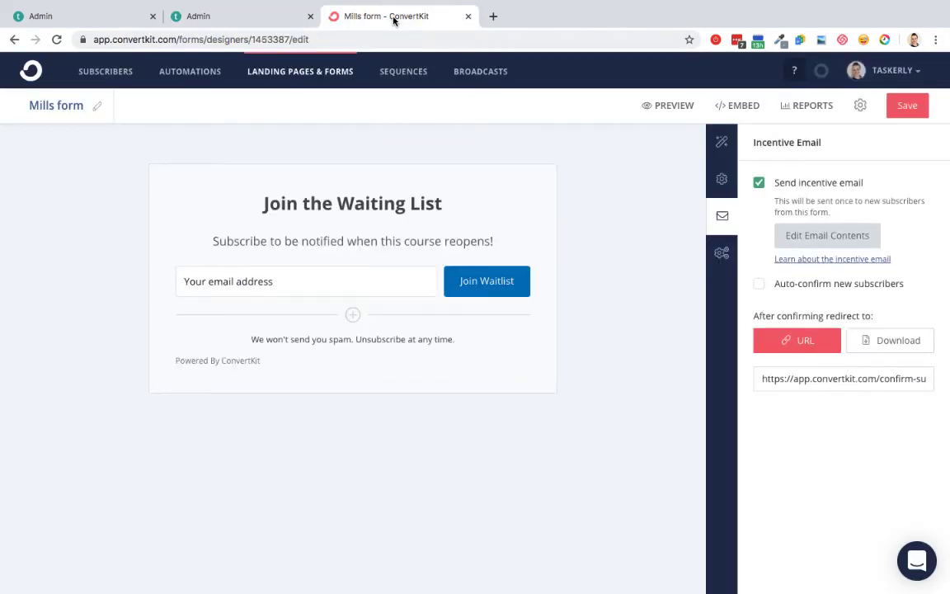
left_click(721, 255)
left_click(722, 144)
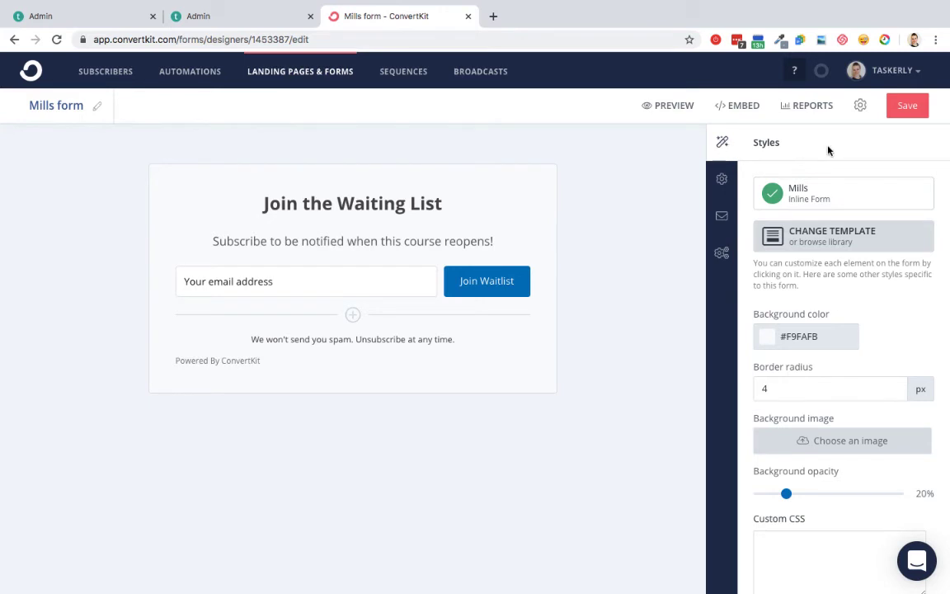
scroll(830, 165, "down", 2)
left_click(809, 468)
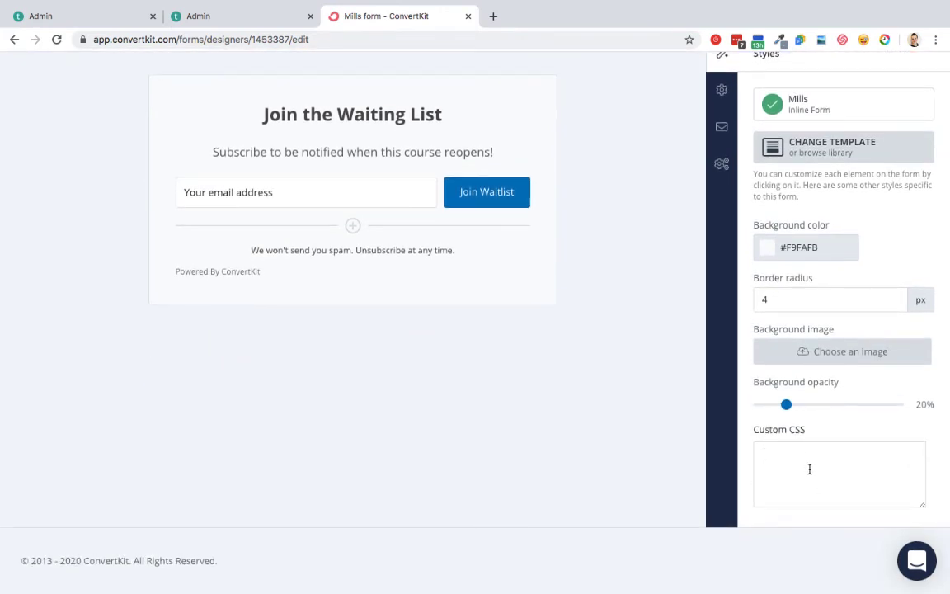
type("margin: 0 auto;")
scroll(795, 458, "up", 1)
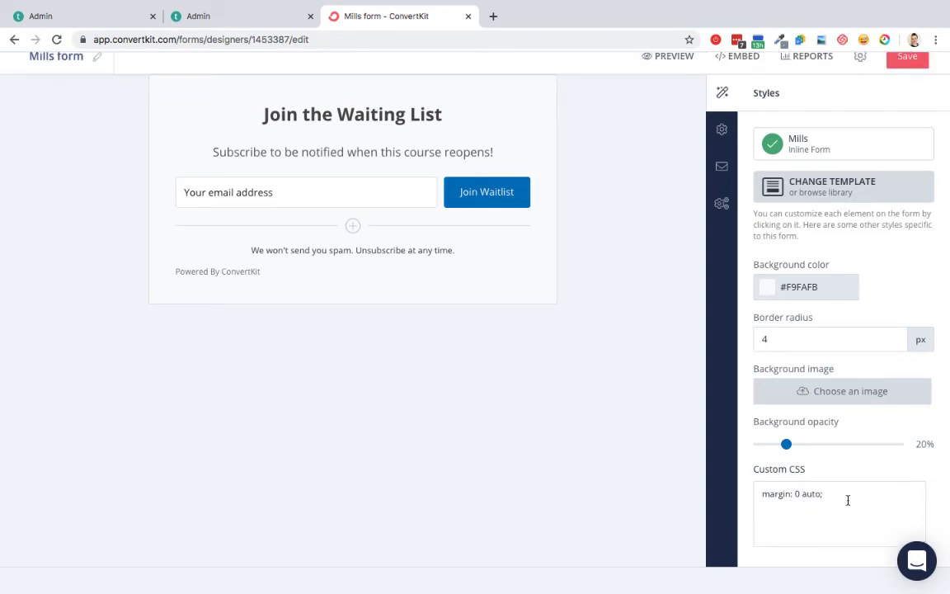
scroll(847, 503, "up", 1)
scroll(848, 503, "down", 2)
Clear the form's custom CSS, save the form and switch back to the Teachable sales page editor
key("super+a")
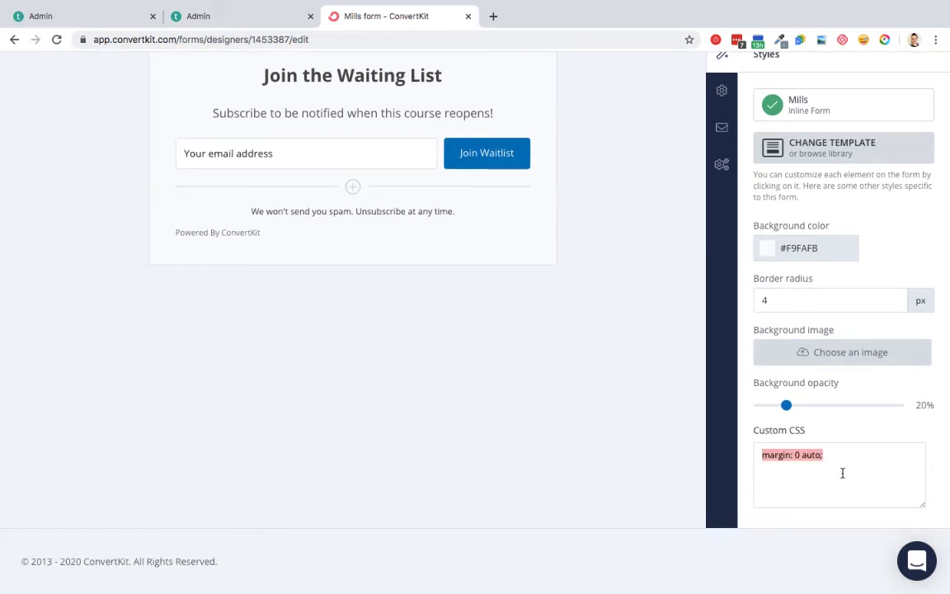
key("BackSpace")
scroll(841, 472, "up", 3)
left_click(906, 105)
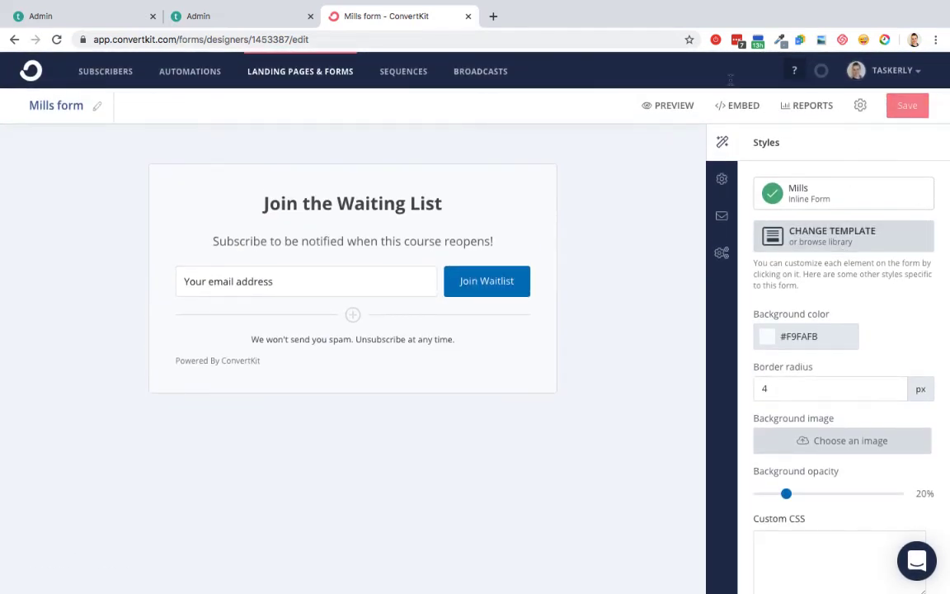
left_click(37, 17)
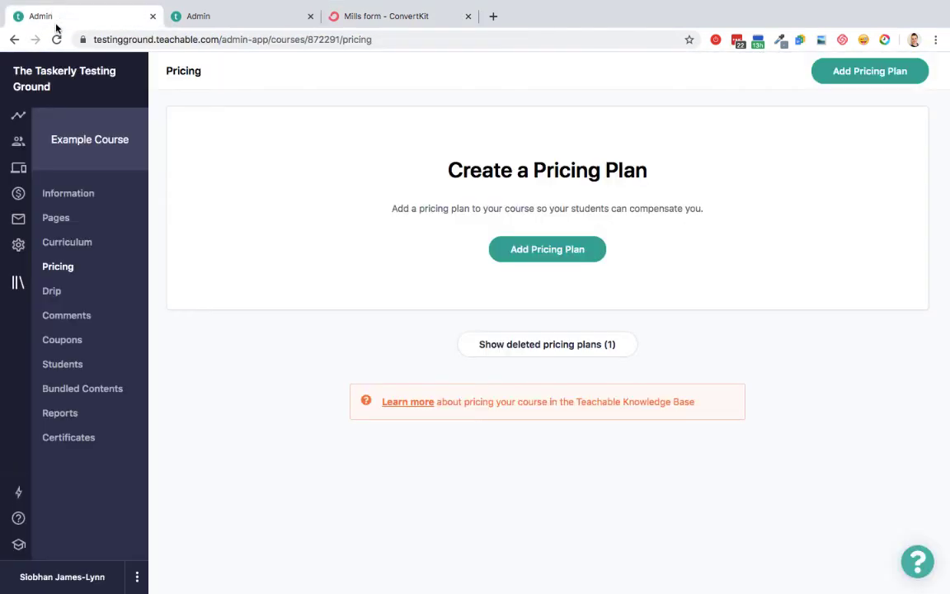
left_click(242, 18)
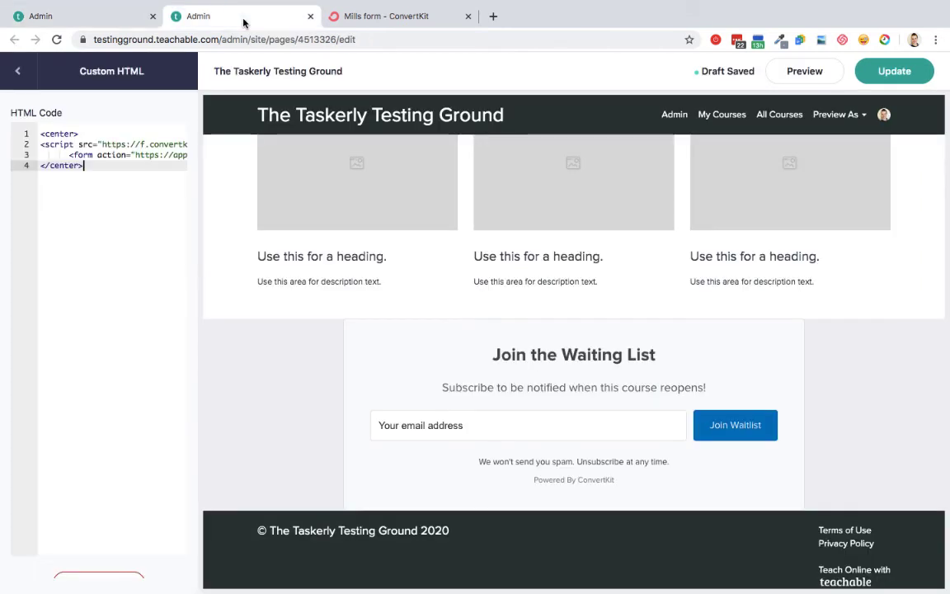
Publish the sales page and open its preview to check the waiting list form
left_click(895, 73)
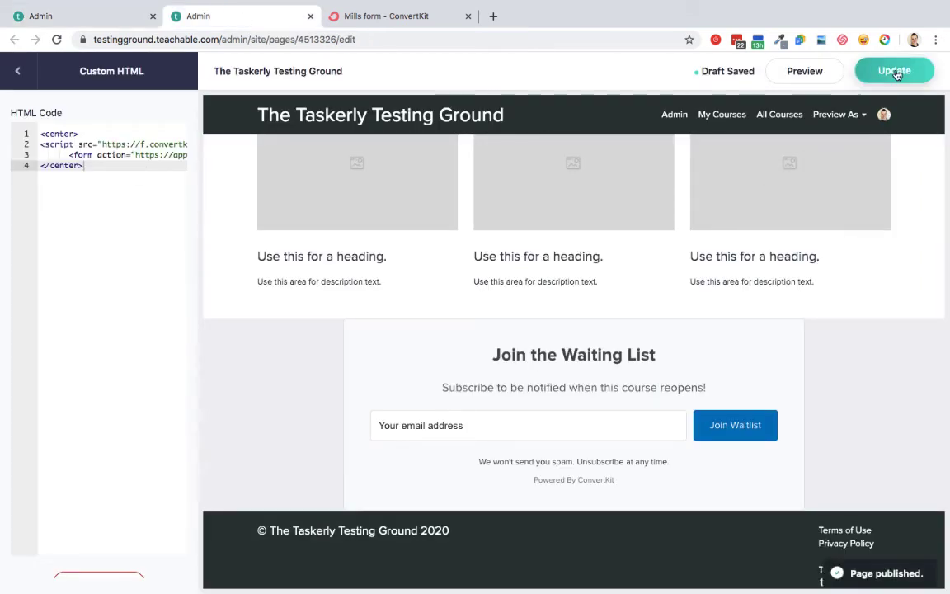
left_click(804, 71)
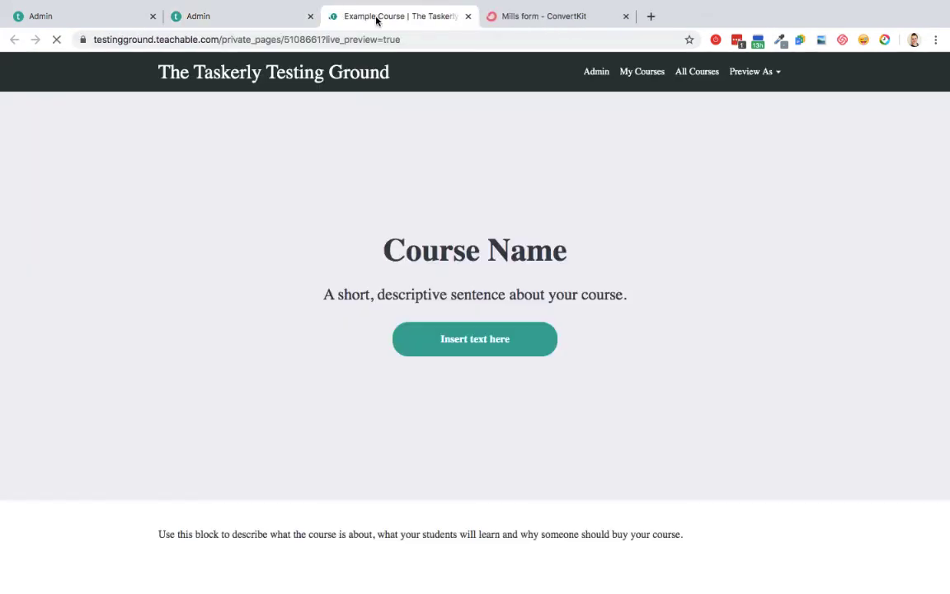
scroll(403, 156, "down", 10)
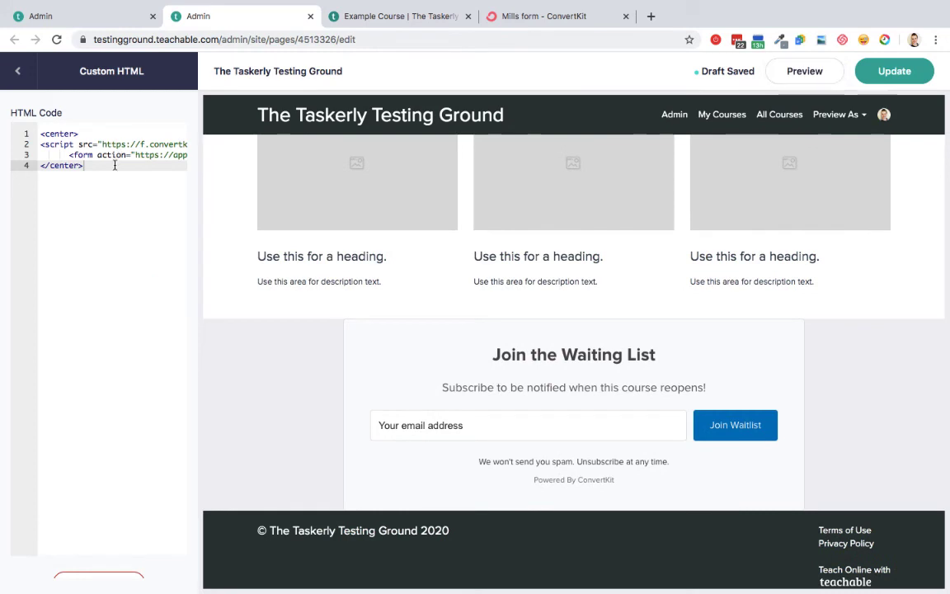
Add two <br> lines below the closing </center> tag in the HTML code and return to the page blocks list
key("Return")
type("<br>")
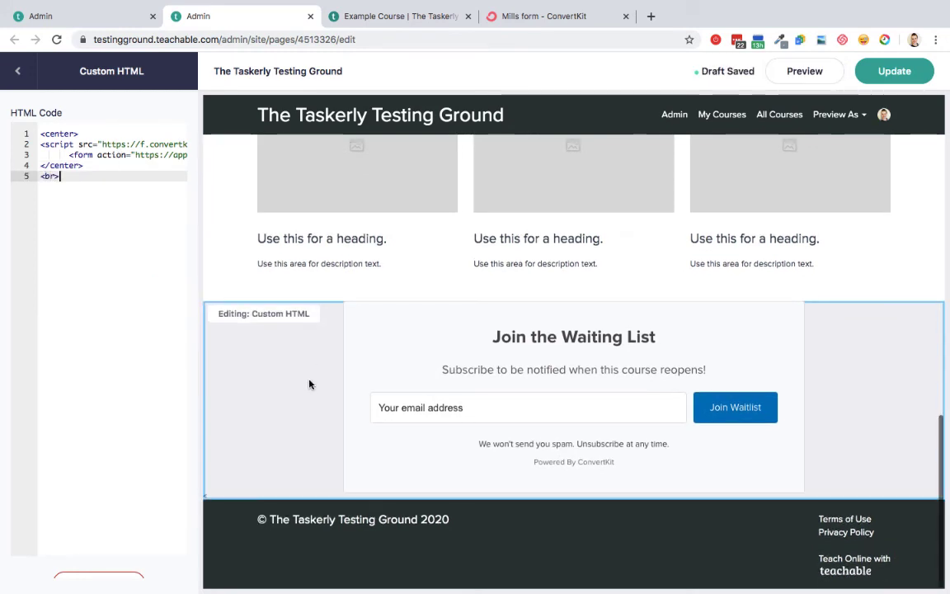
key("Return")
type("<br>")
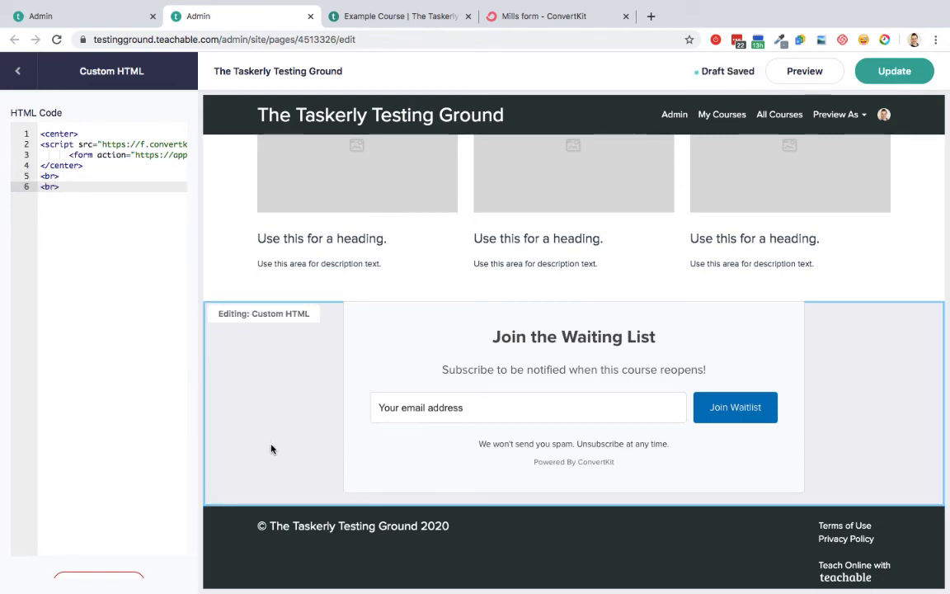
left_click(18, 70)
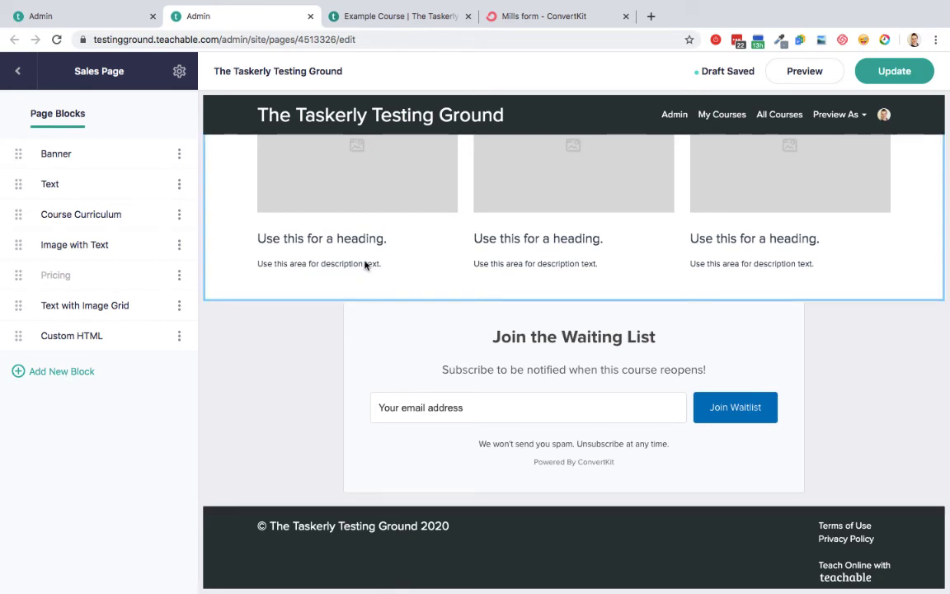
Review the waiting list form in the page preview, then switch to ConvertKit and inspect the form's email and general settings
left_click(388, 20)
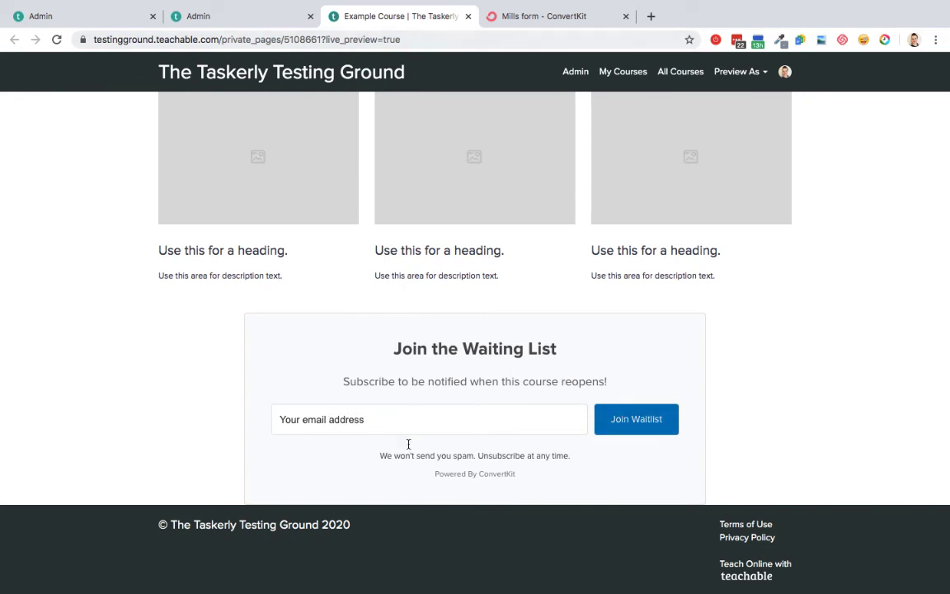
left_click(546, 23)
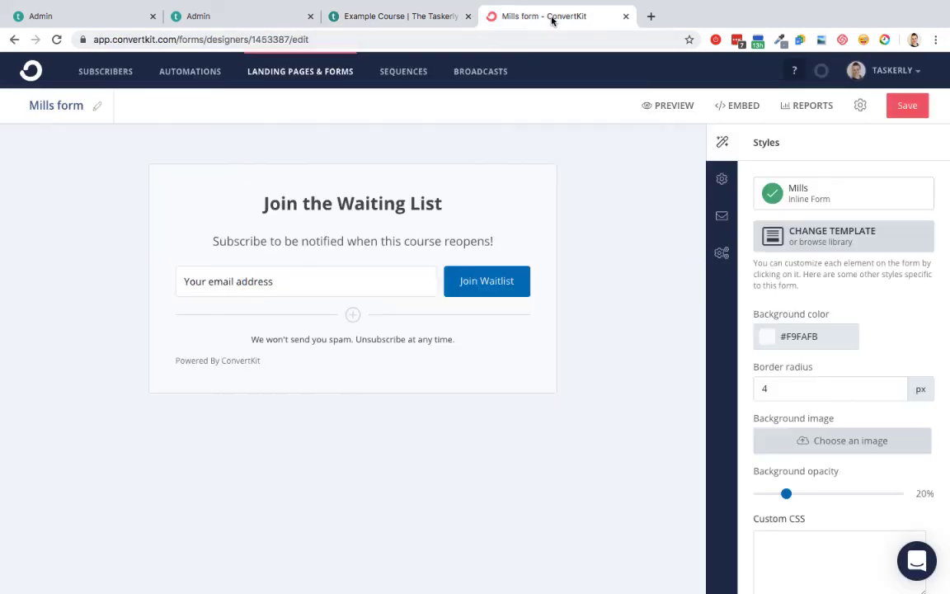
left_click(723, 214)
left_click(723, 181)
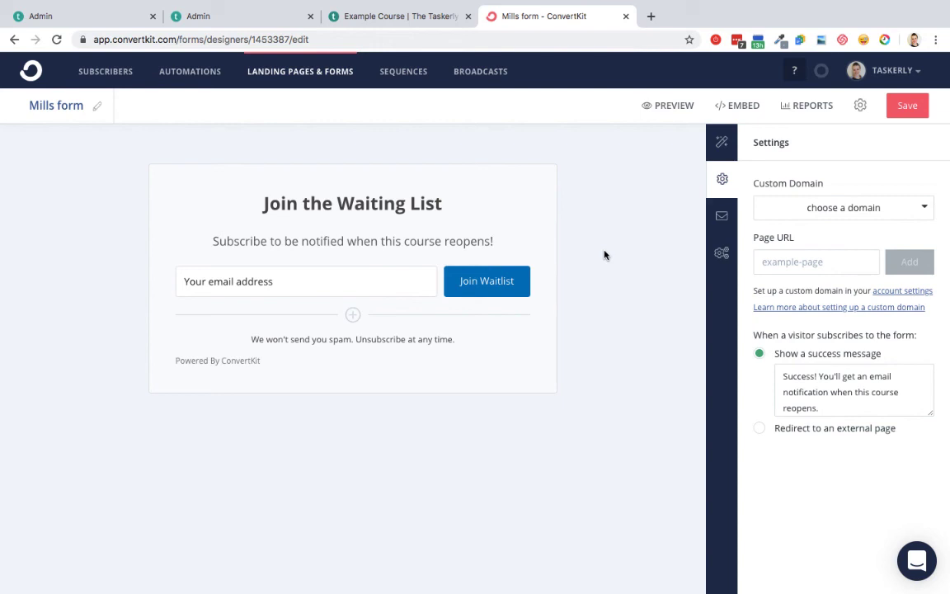
Switch back to the Teachable sales page editor, hide the Custom HTML block and rename it "Waiting List"
left_click(220, 18)
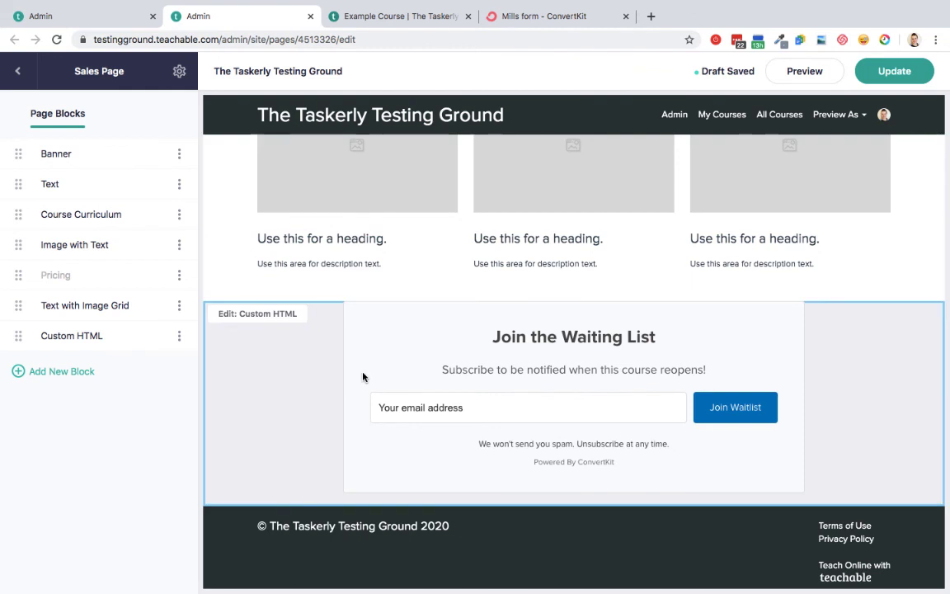
left_click(178, 335)
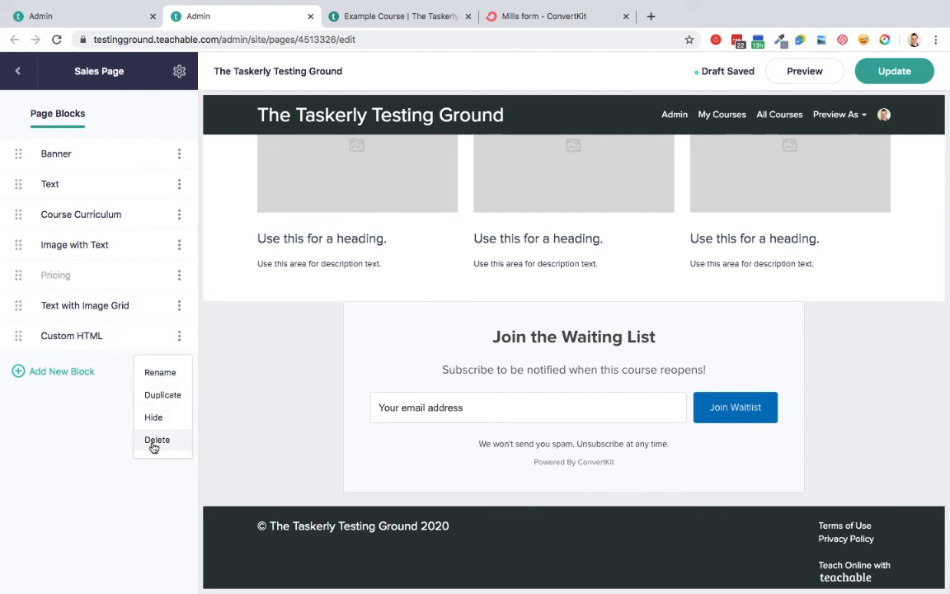
left_click(95, 431)
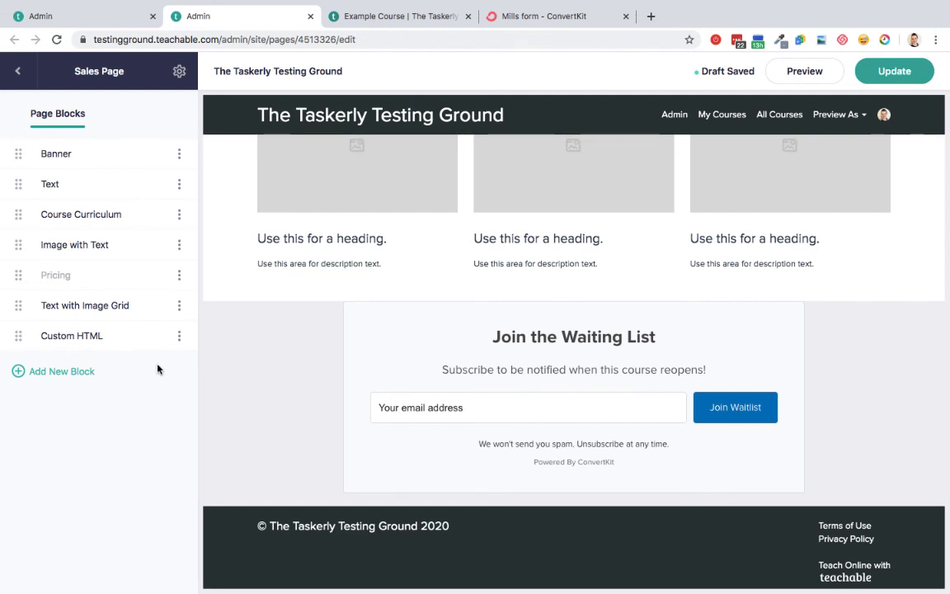
left_click(179, 336)
left_click(163, 418)
left_click(178, 334)
left_click(160, 374)
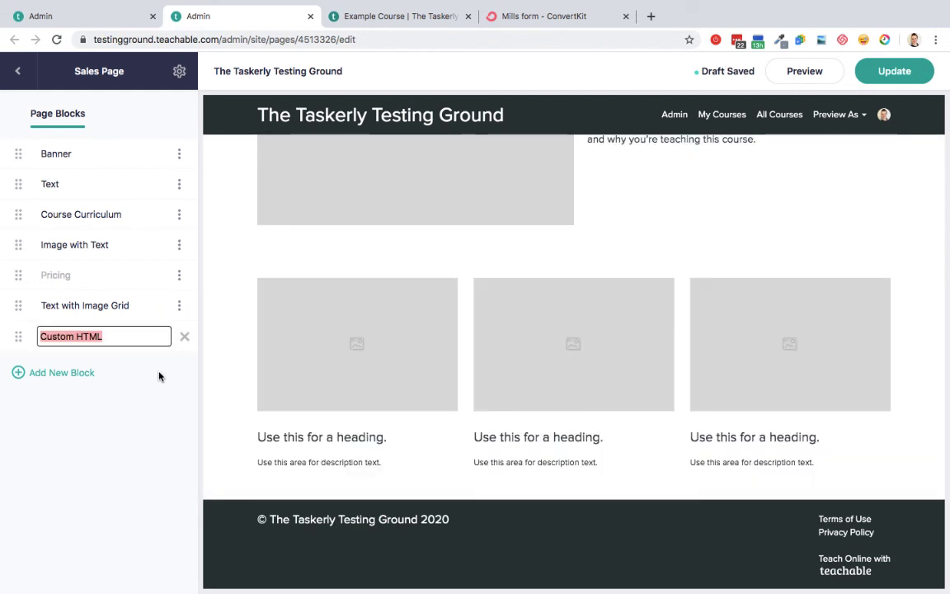
type("Waiting Lis")
key("Escape")
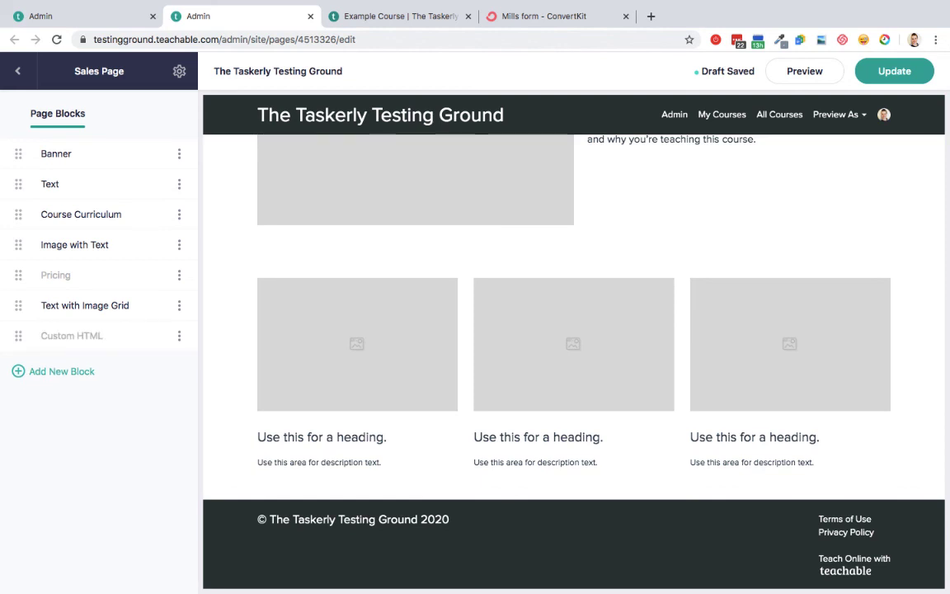
Unhide the Pricing block on the sales page and publish the page
left_click(179, 277)
left_click(158, 357)
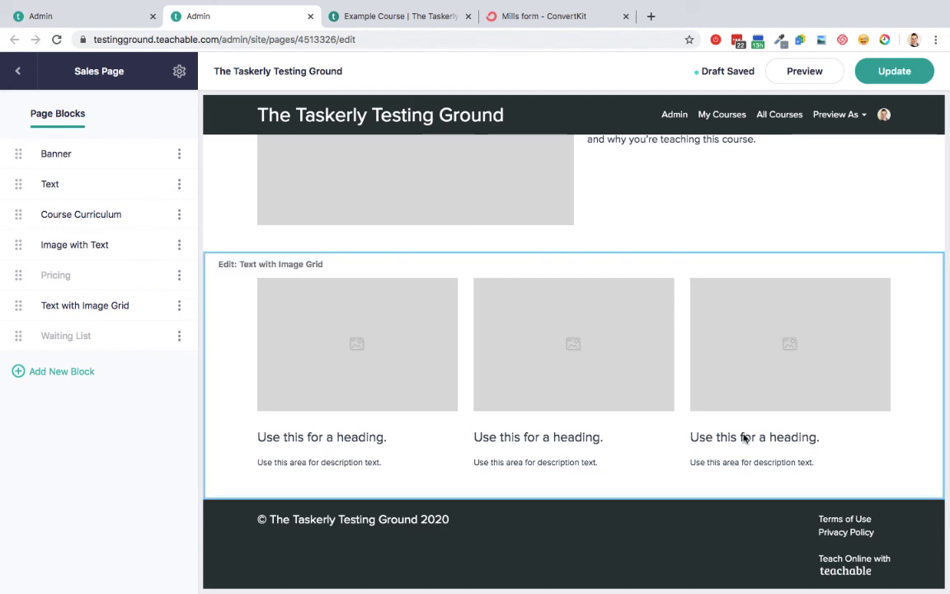
scroll(547, 263, "up", 2)
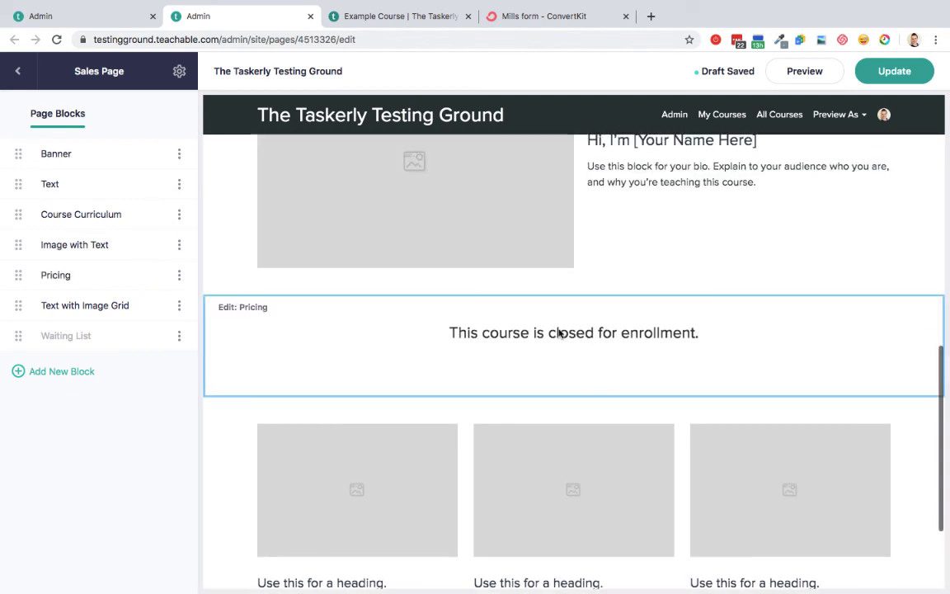
left_click(865, 71)
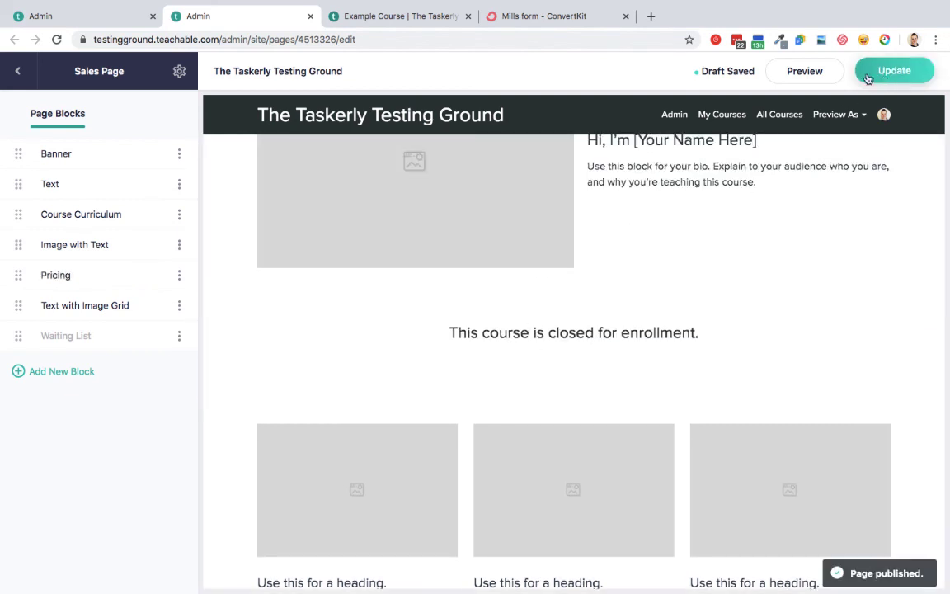
Restore the deleted "Full Price" one-time purchase plan in the Example Course's pricing
left_click(77, 19)
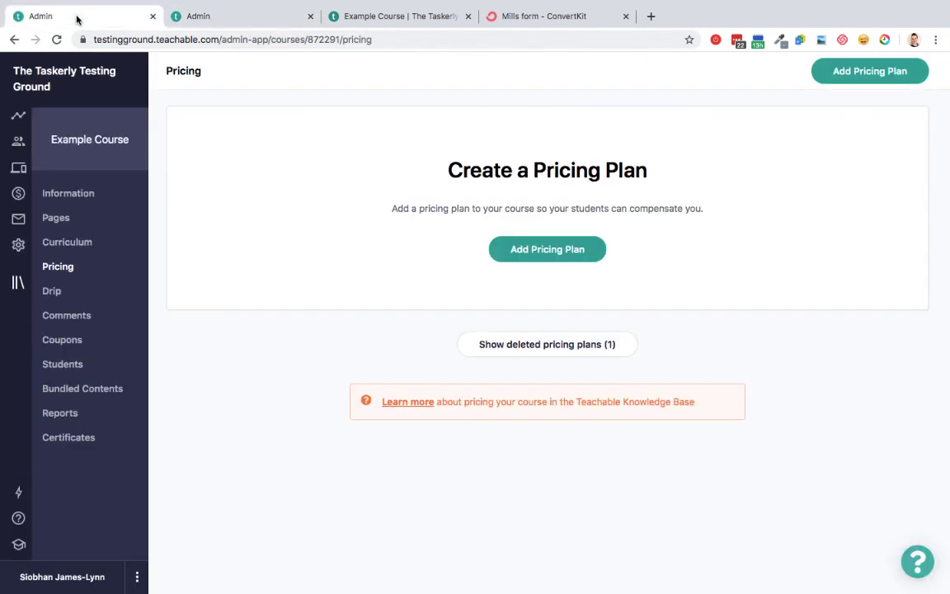
left_click(543, 346)
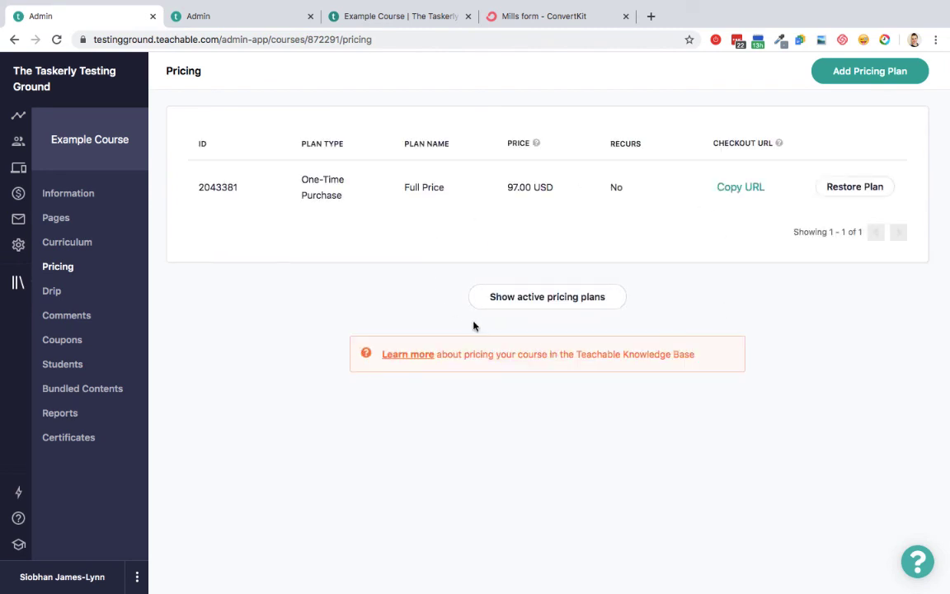
left_click(540, 309)
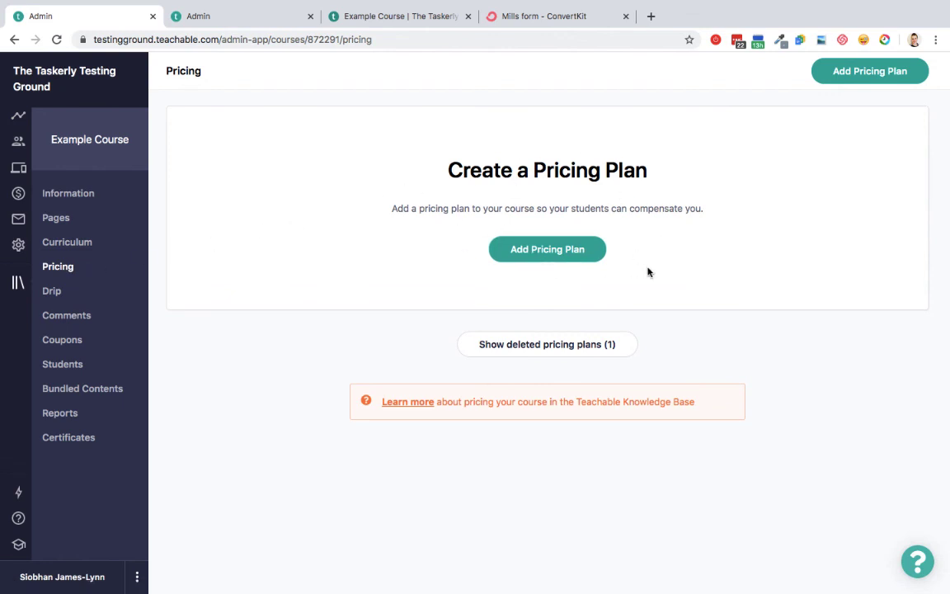
left_click(545, 346)
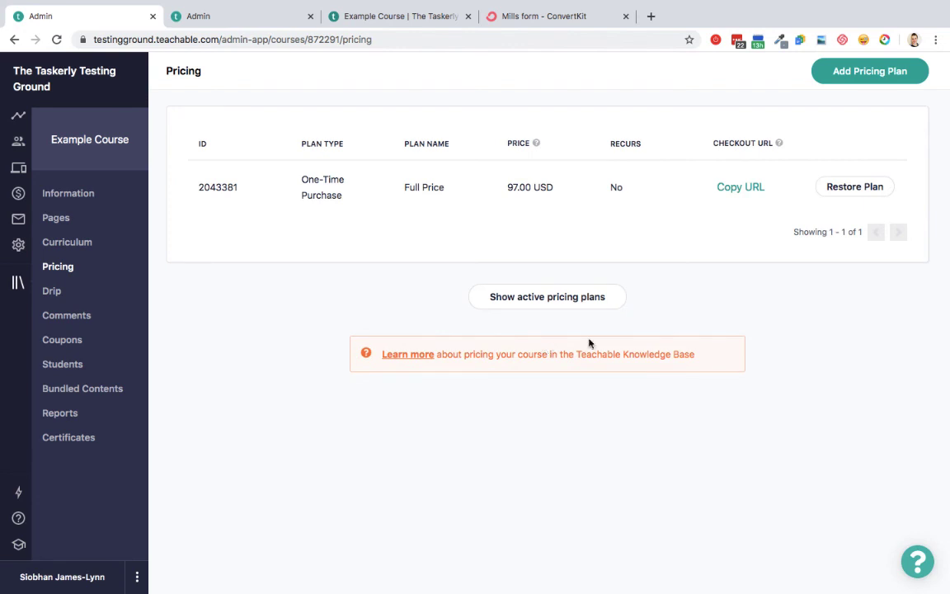
left_click(870, 185)
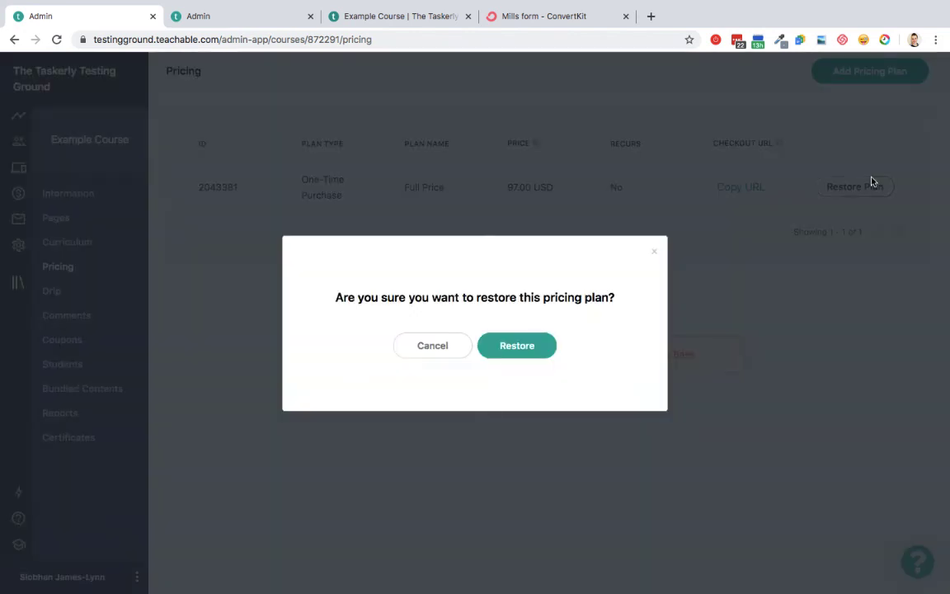
left_click(531, 345)
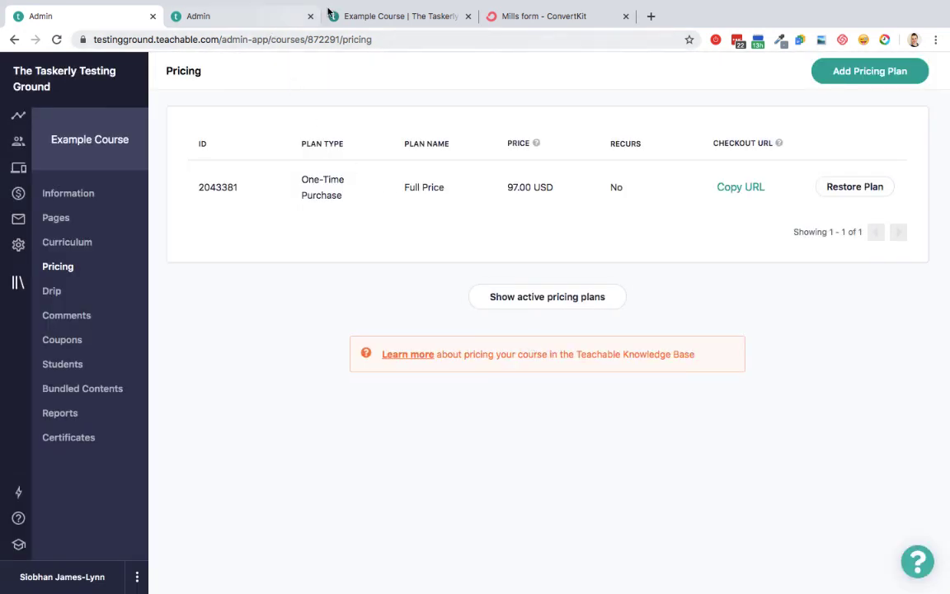
Publish the sales page again and reload its live preview
left_click(361, 16)
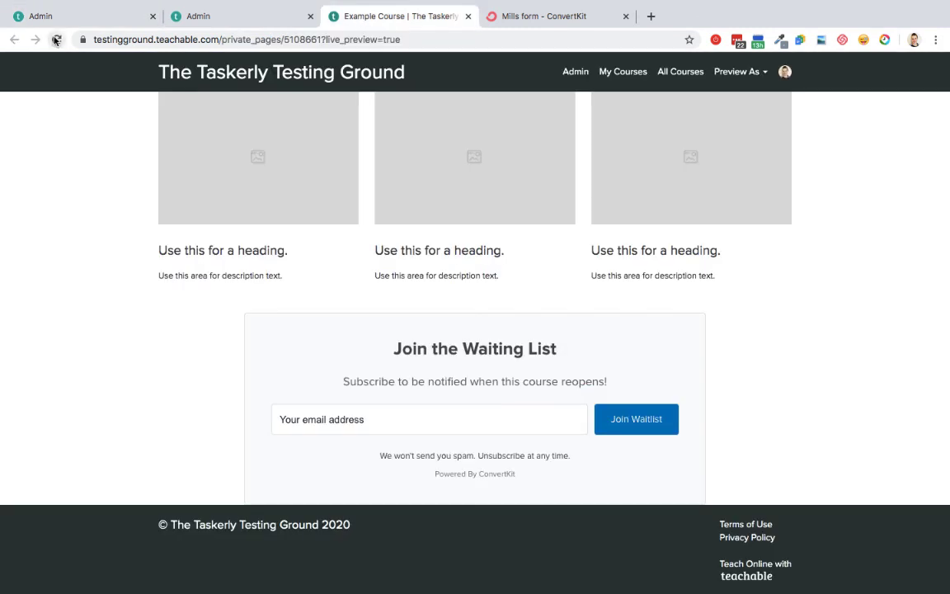
left_click(198, 16)
left_click(889, 75)
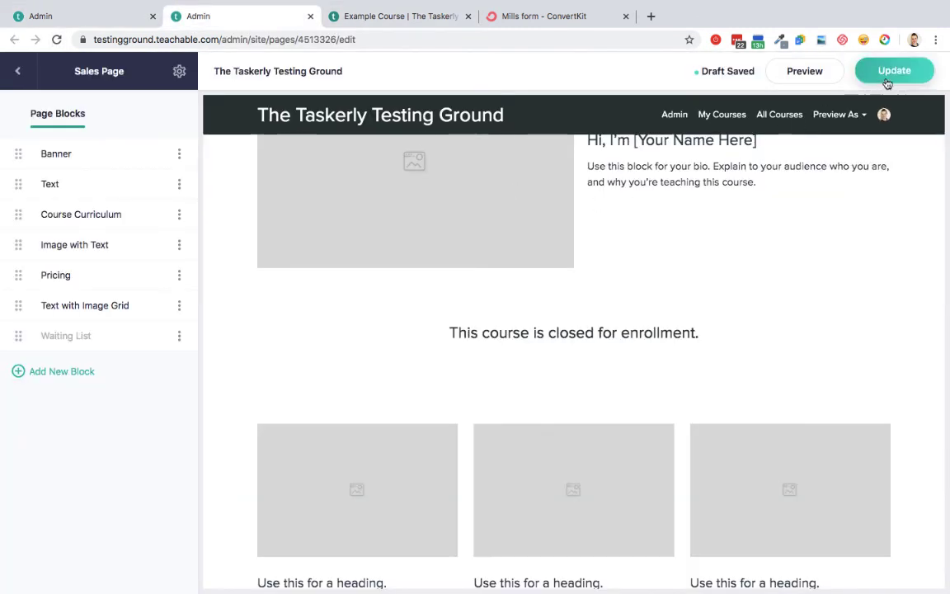
left_click(413, 20)
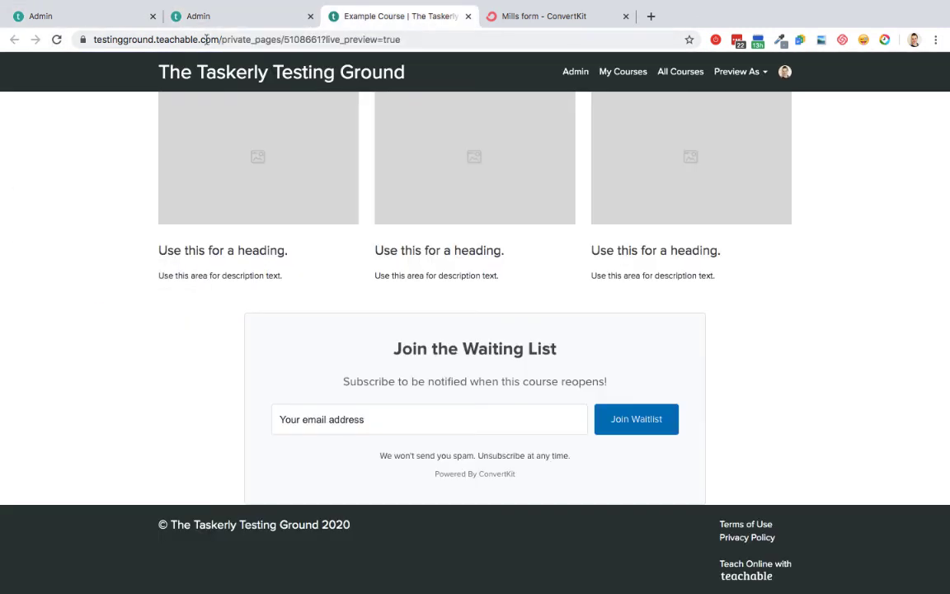
left_click(56, 40)
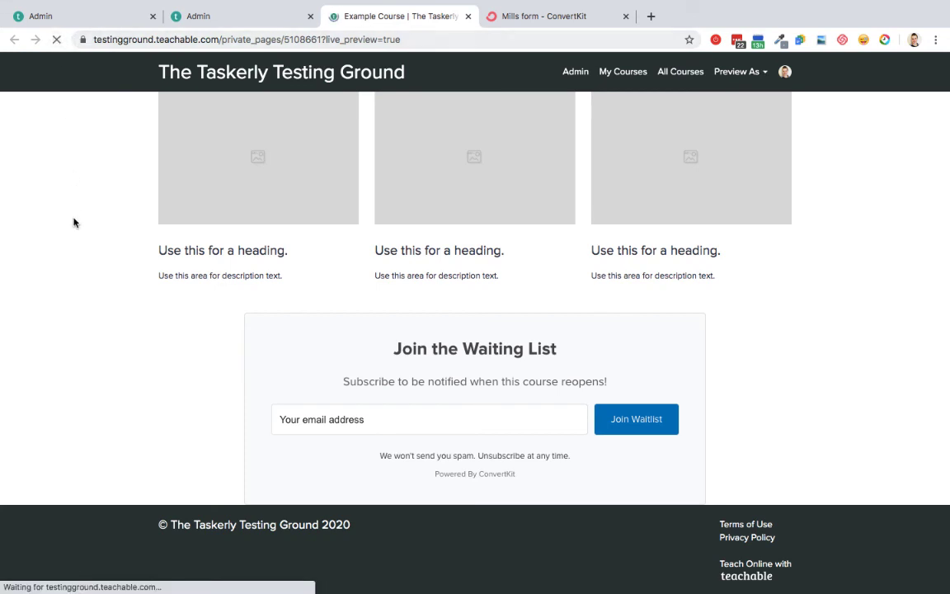